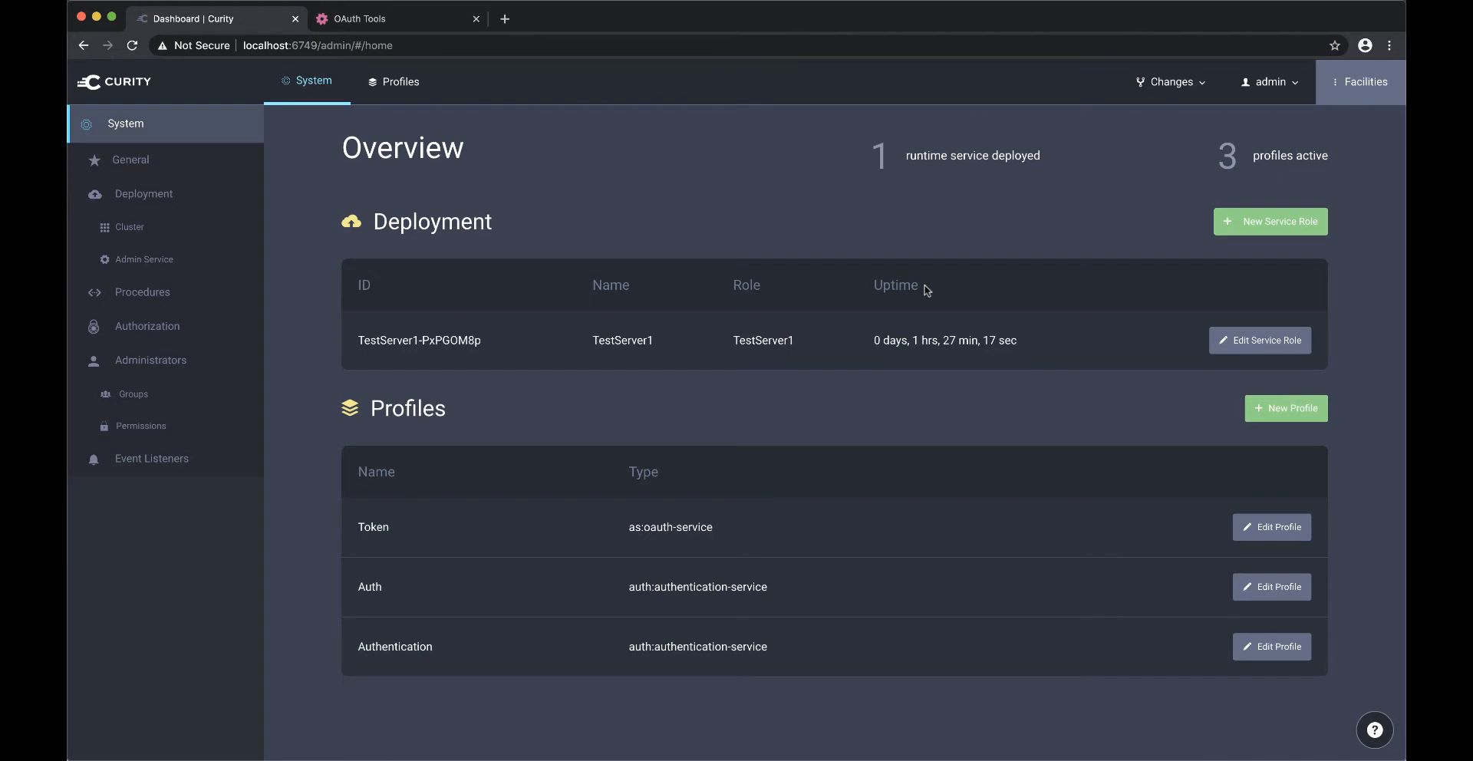
# - Open client1 in the Token profile and examine which authenticator its User Authentication settings use
pyautogui.click(396, 83)
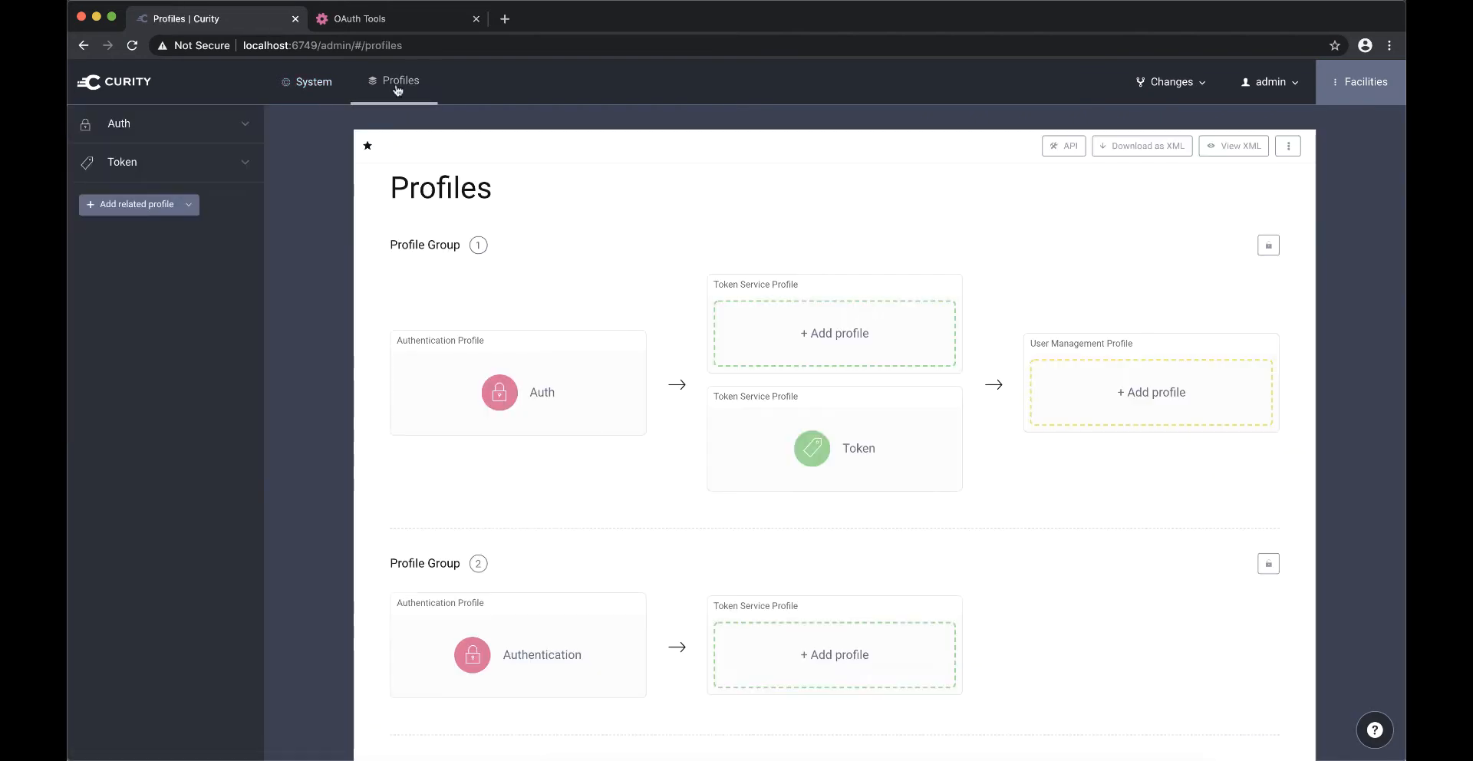
pyautogui.click(750, 417)
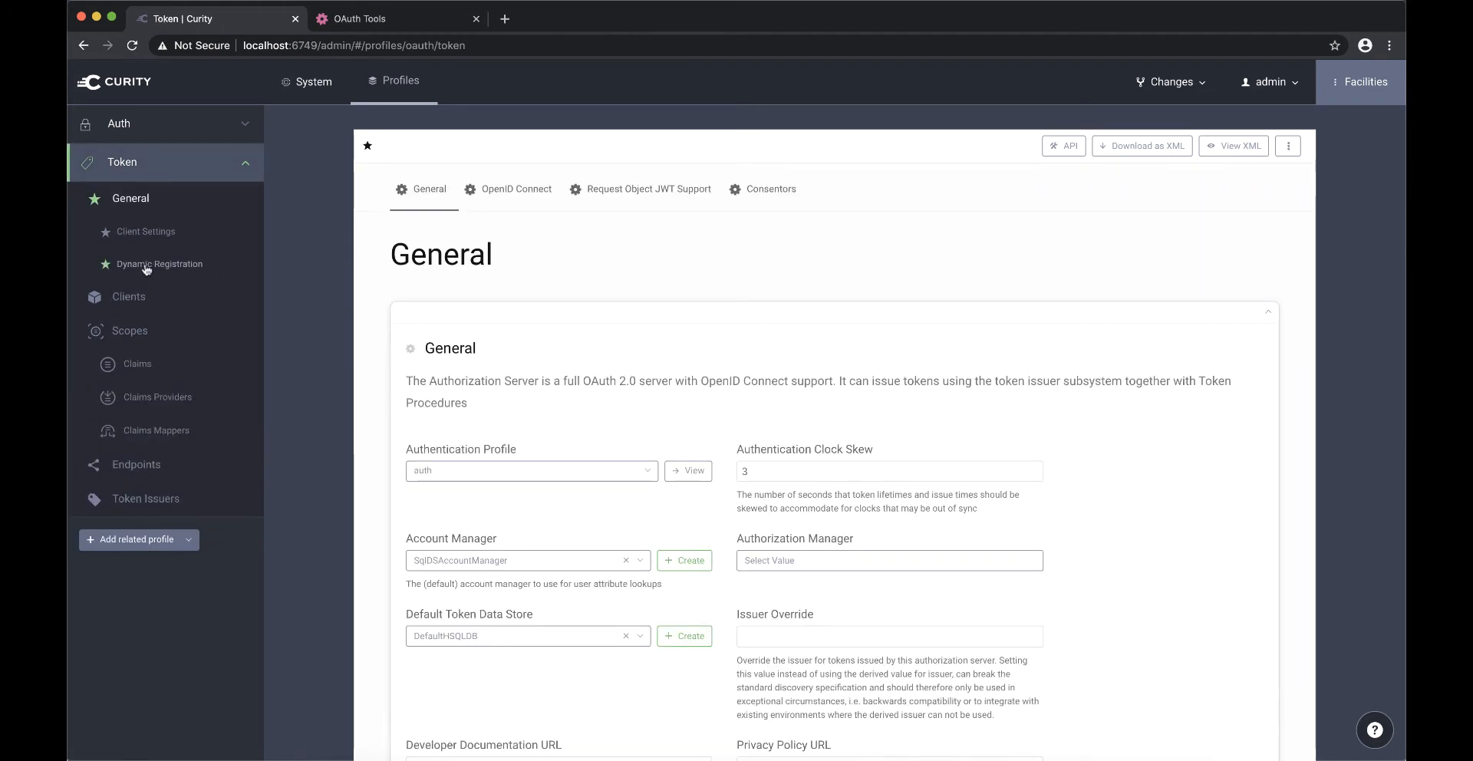
pyautogui.click(121, 299)
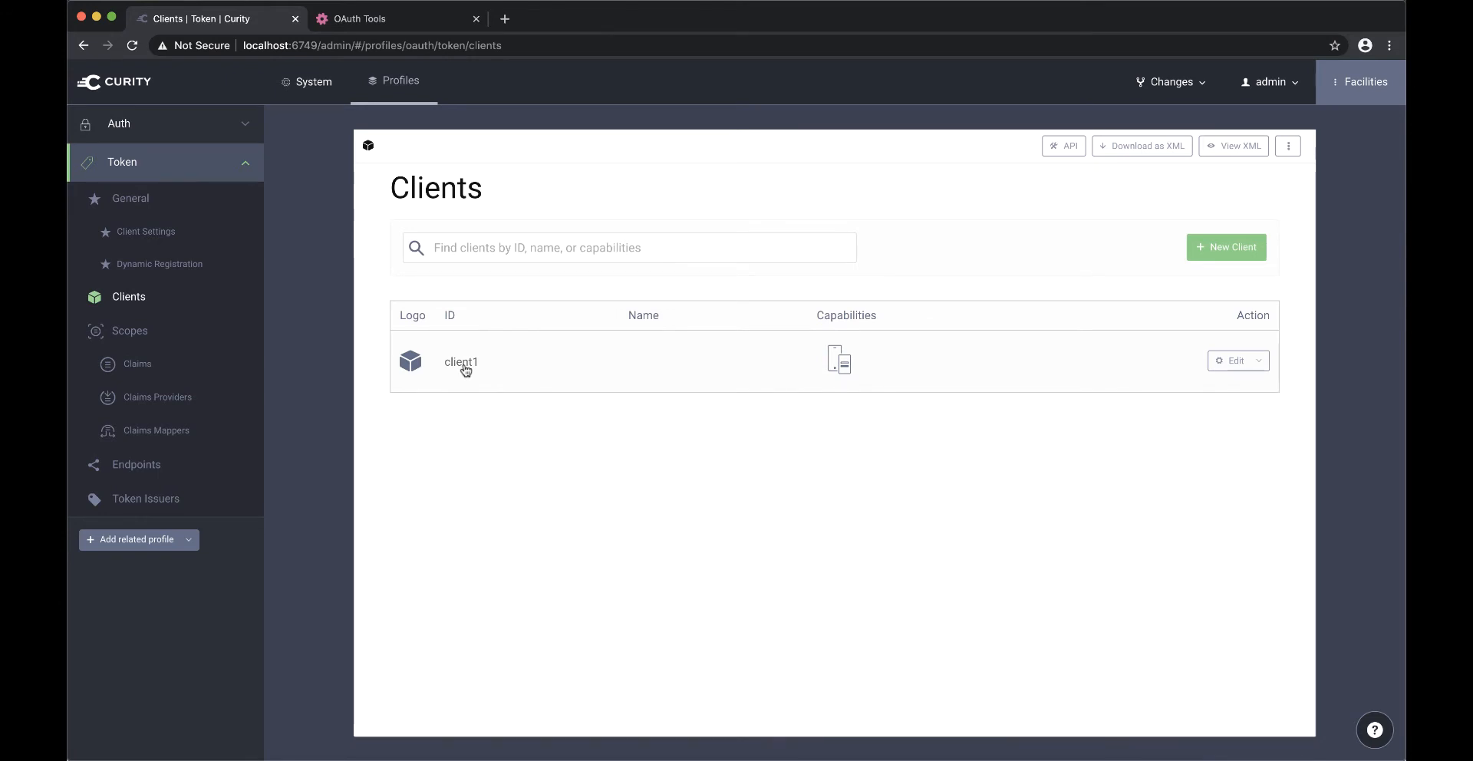
pyautogui.click(463, 364)
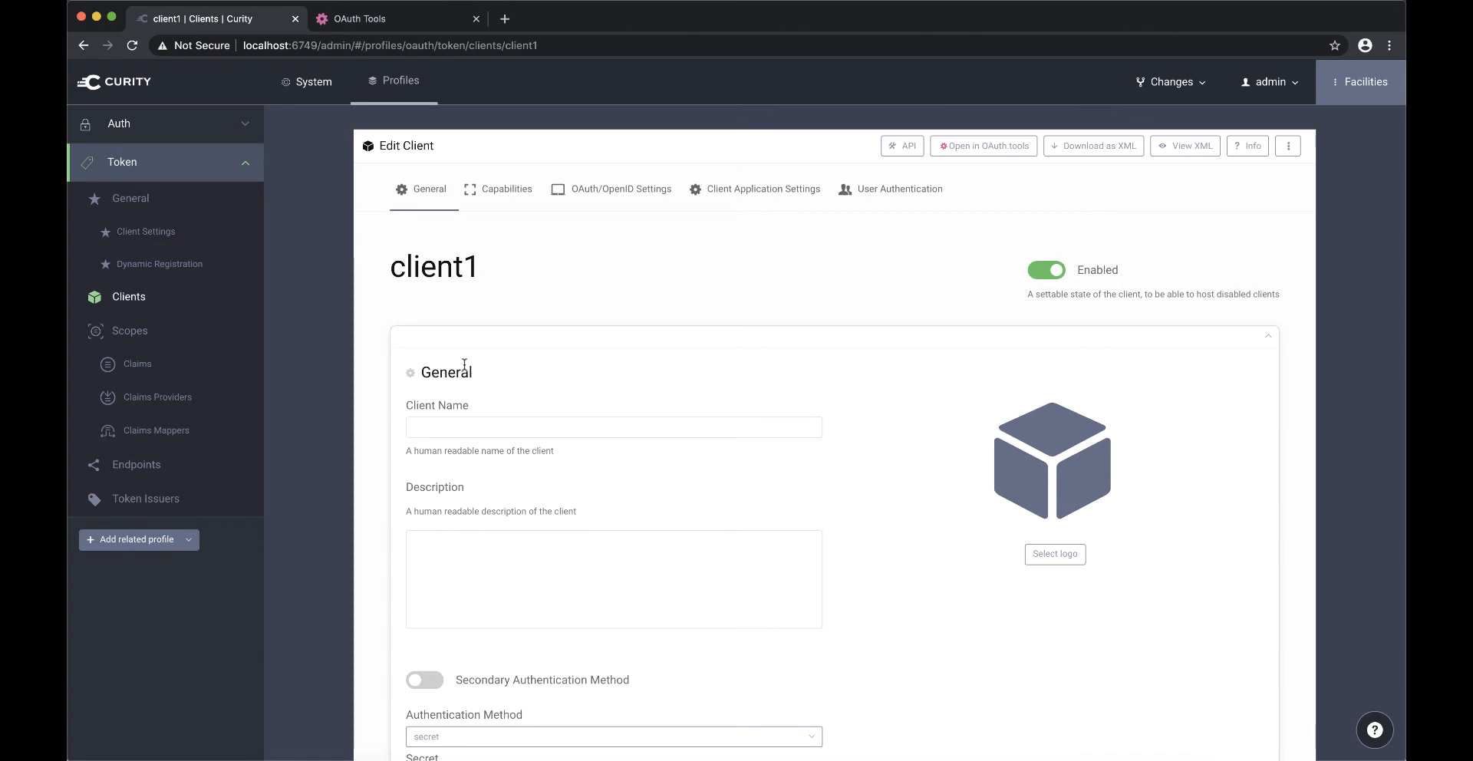
pyautogui.scroll(-6, 464, 364)
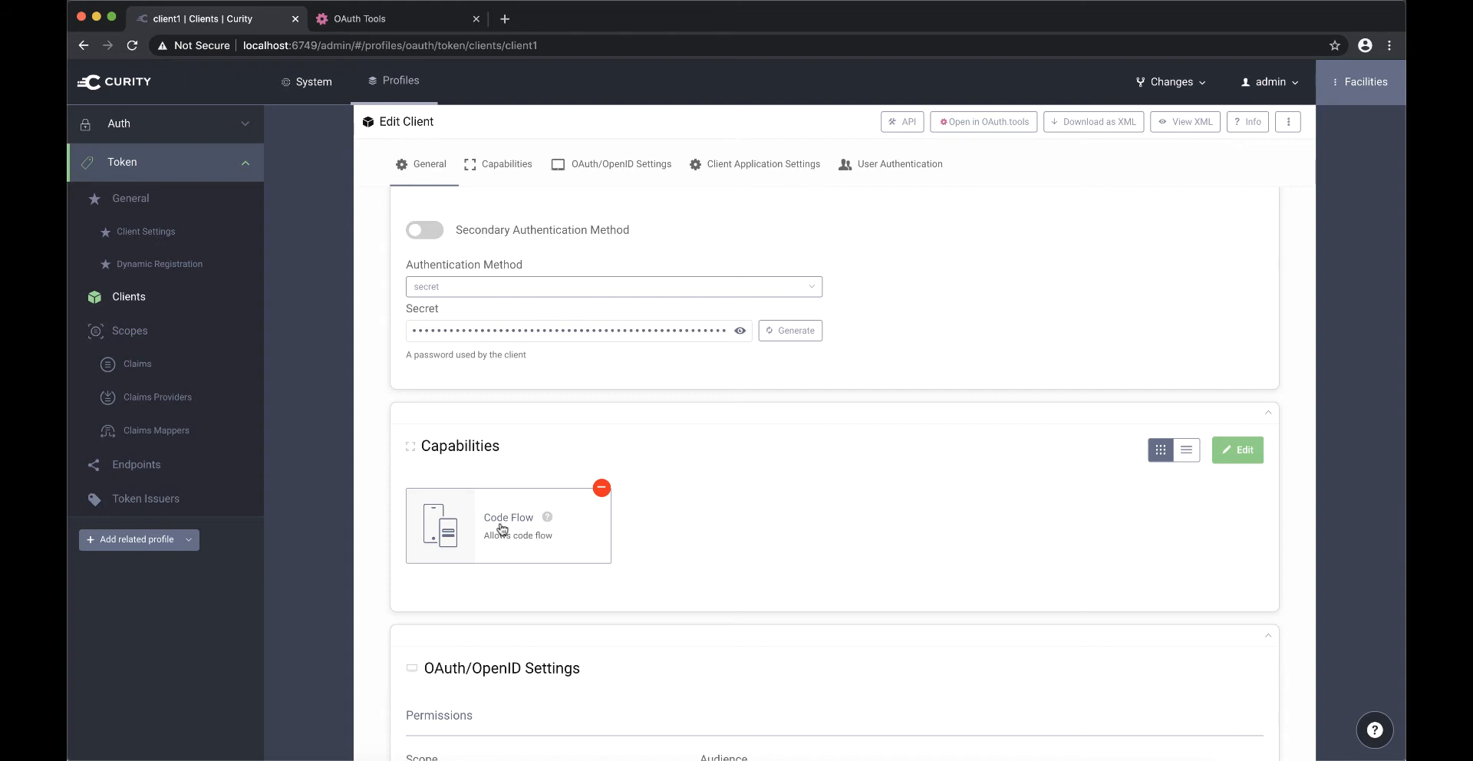
pyautogui.click(896, 165)
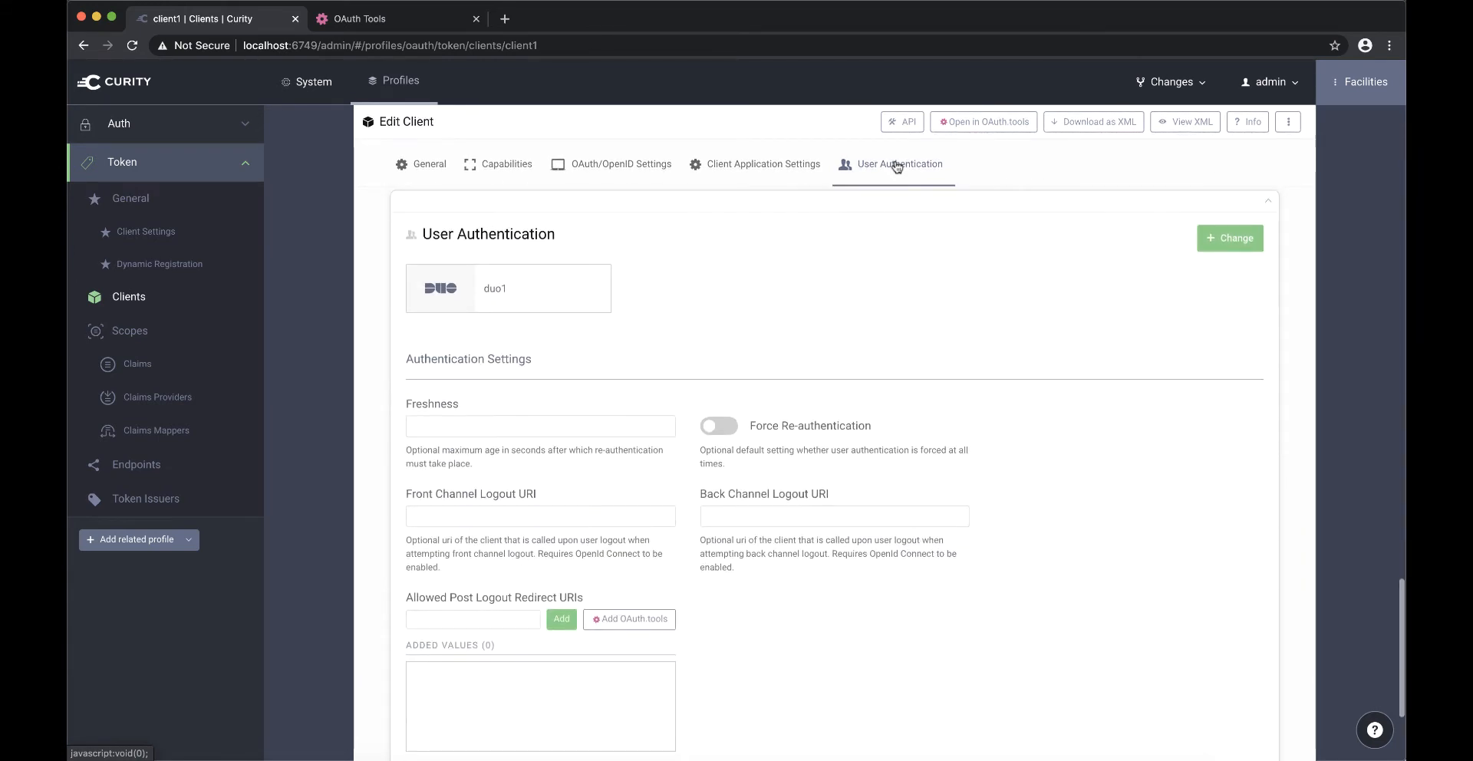
pyautogui.moveTo(512, 285)
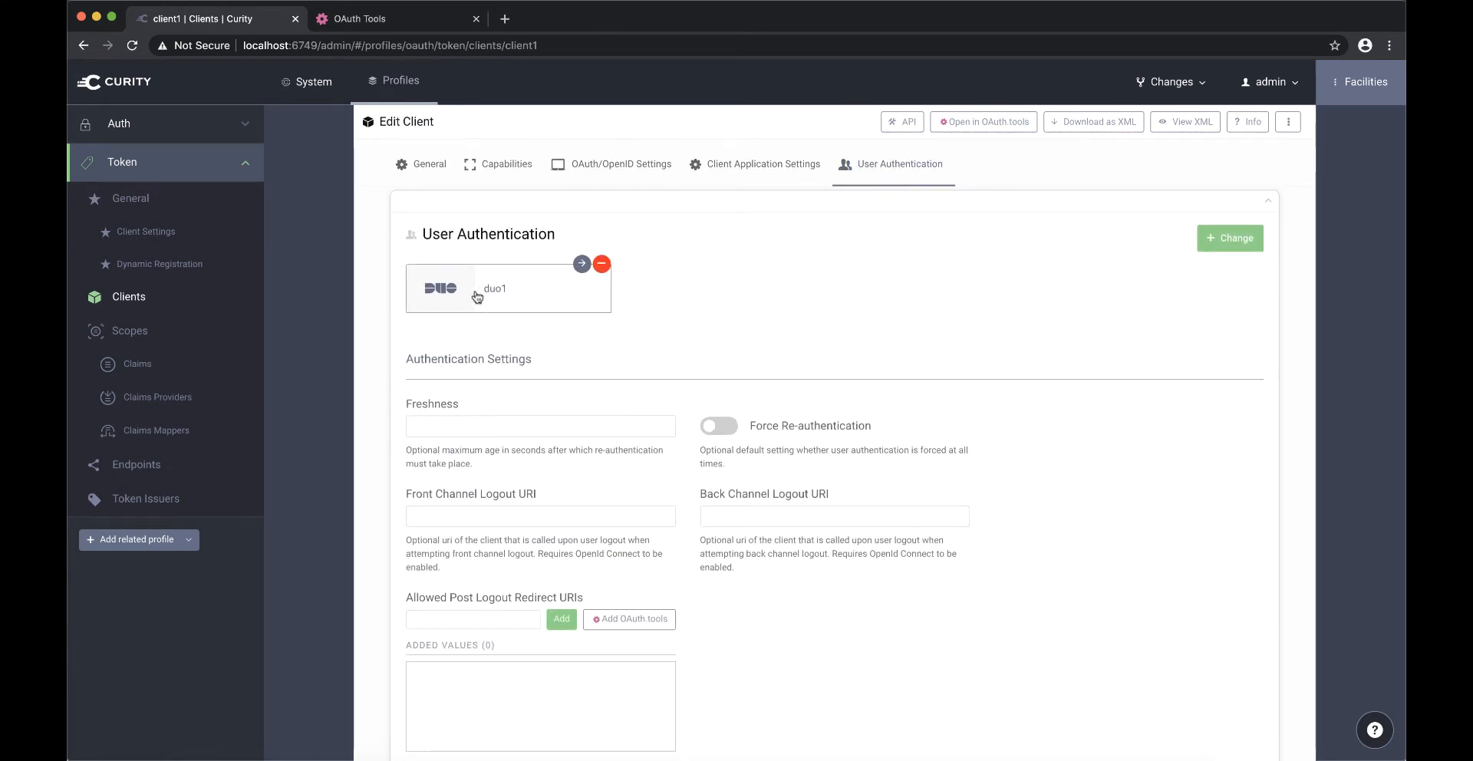
# - Open the duo1 authenticator of the Auth profile and examine its registration prerequisite
pyautogui.click(410, 87)
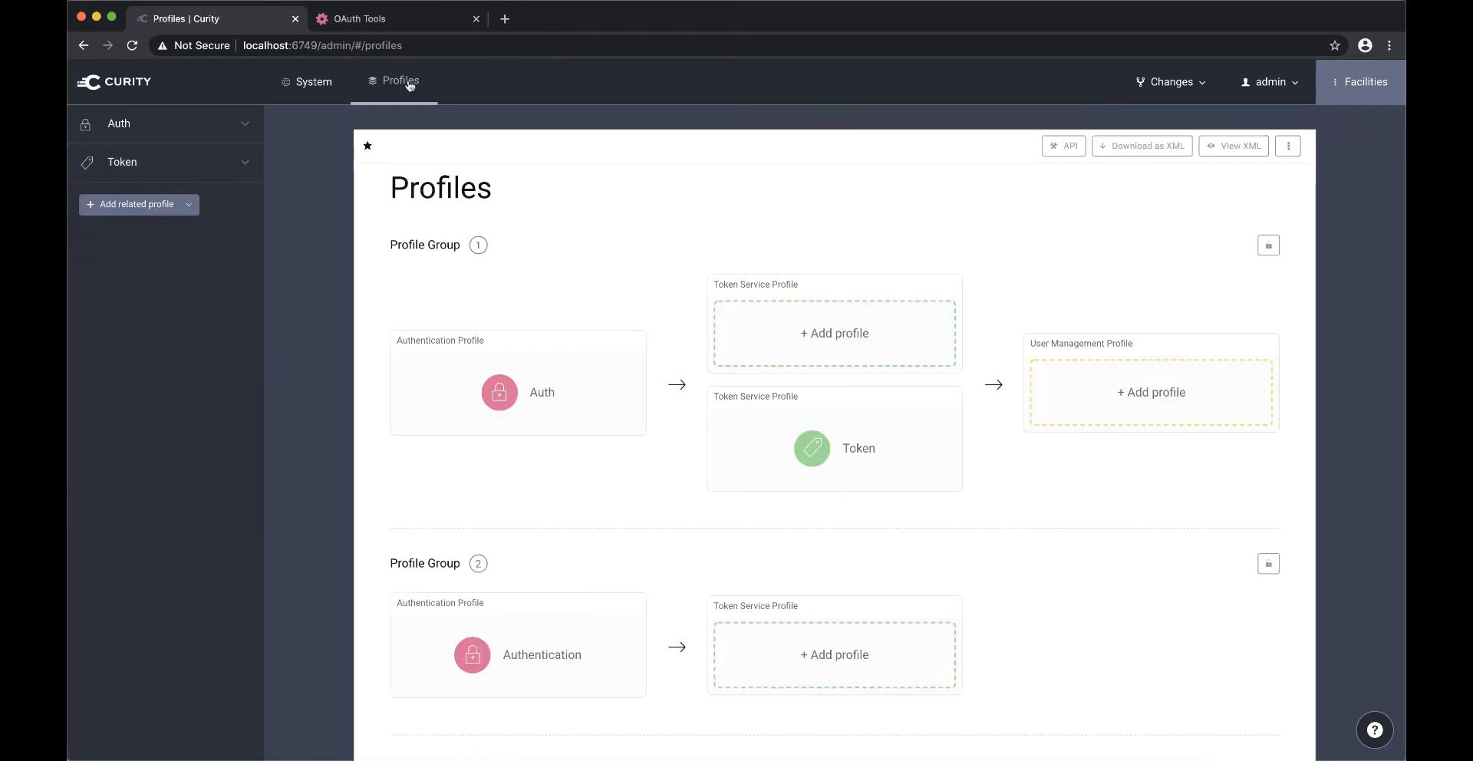
pyautogui.click(517, 389)
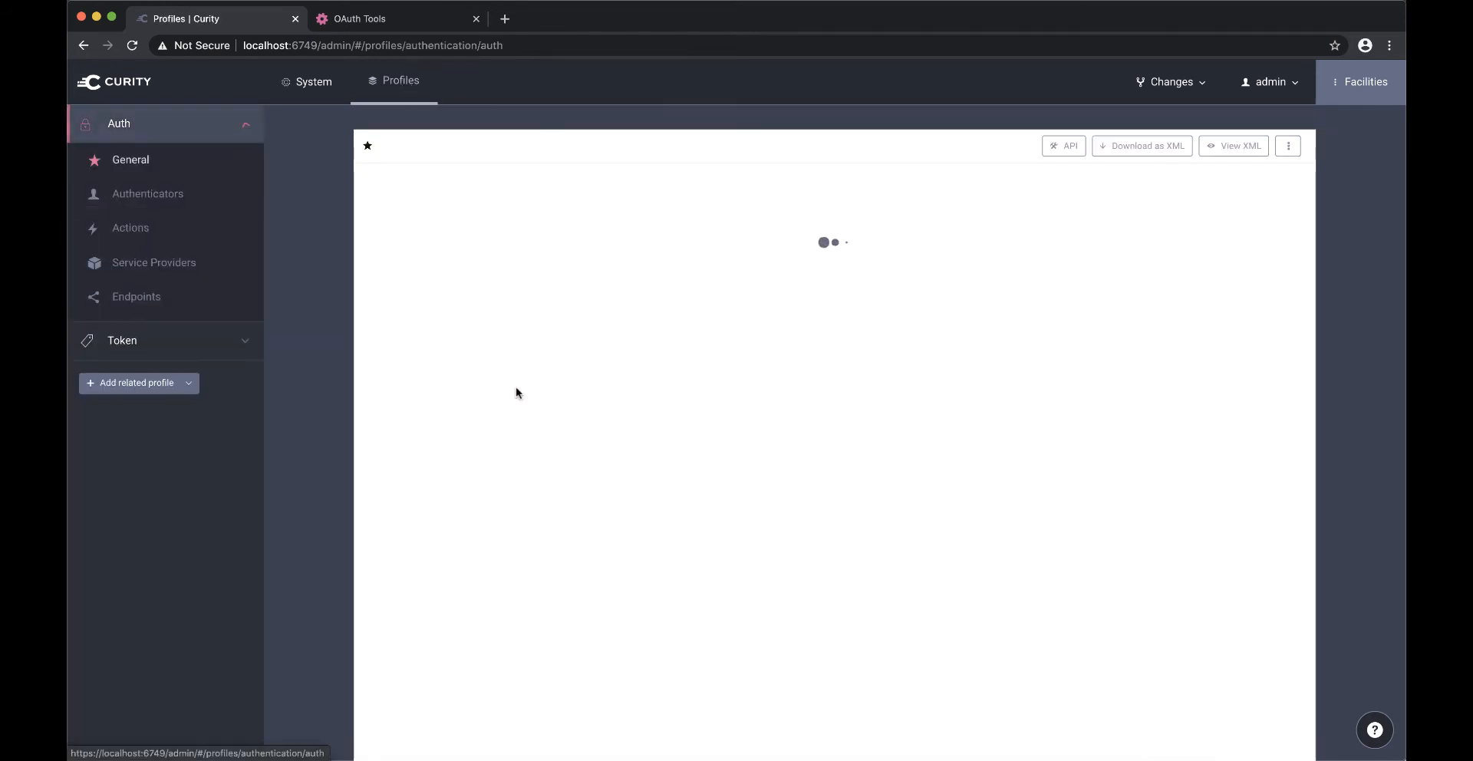
pyautogui.click(179, 204)
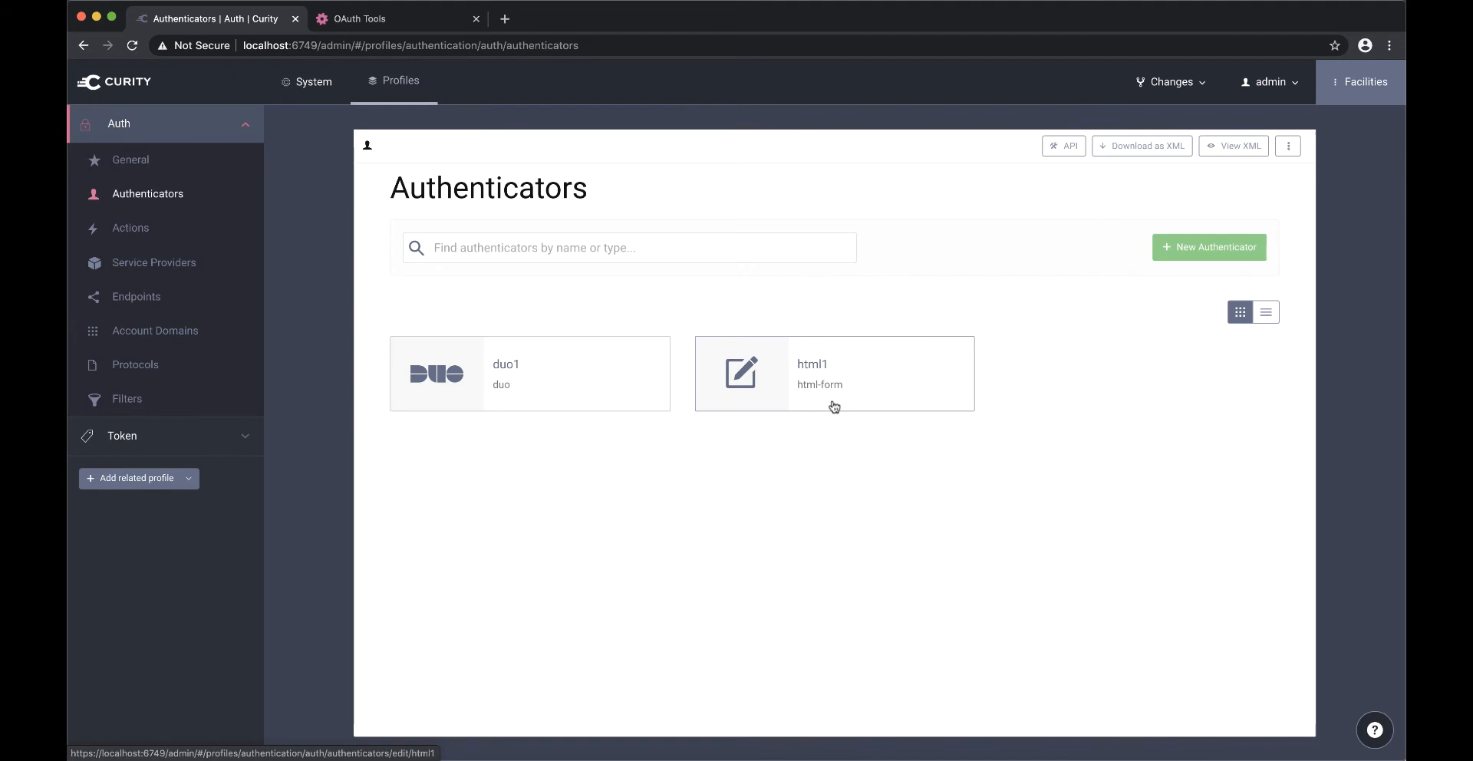
pyautogui.click(619, 381)
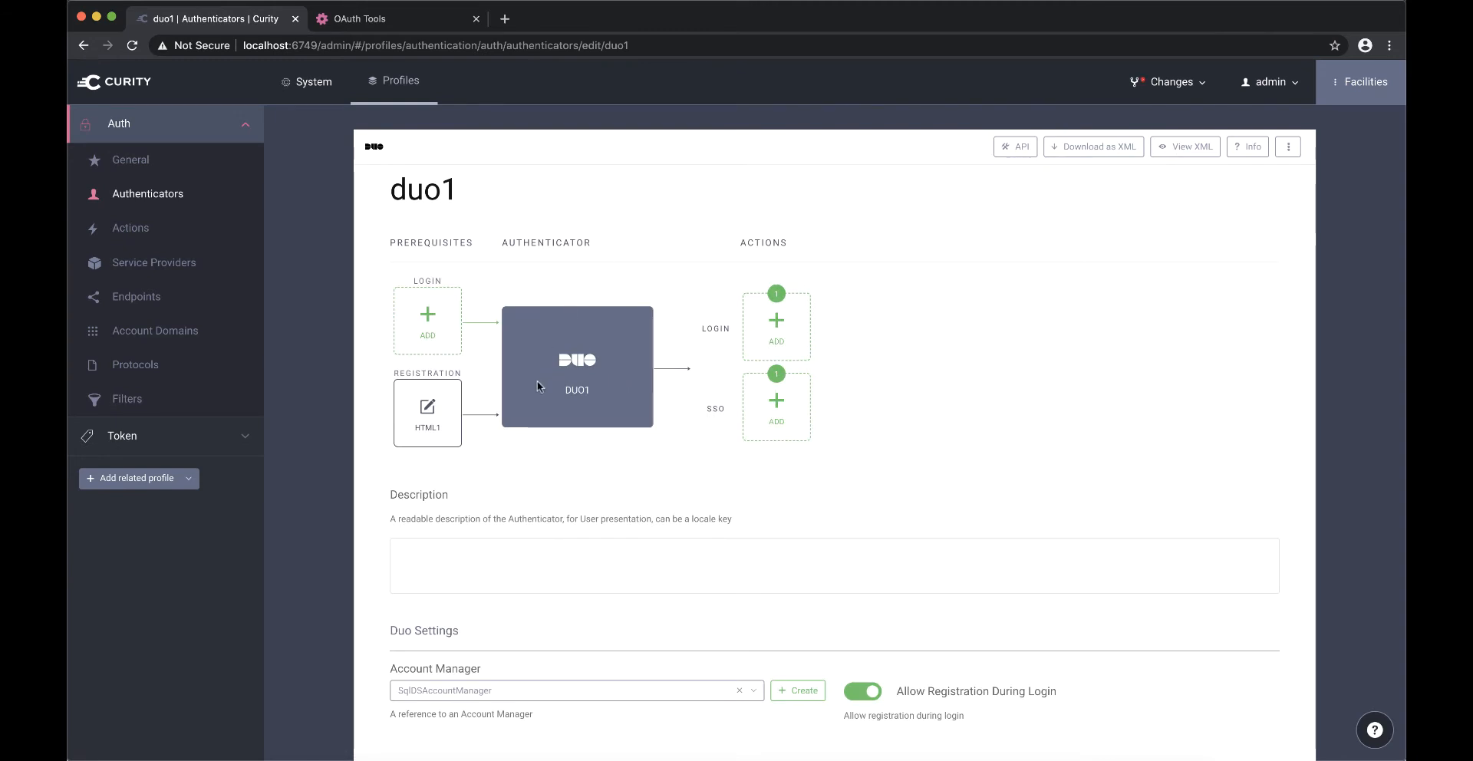
pyautogui.moveTo(432, 408)
# - Review duo1's Duo settings, covering the account manager, registration options, API hostname, and the Auth and Admin API keys
pyautogui.scroll(-3, 512, 497)
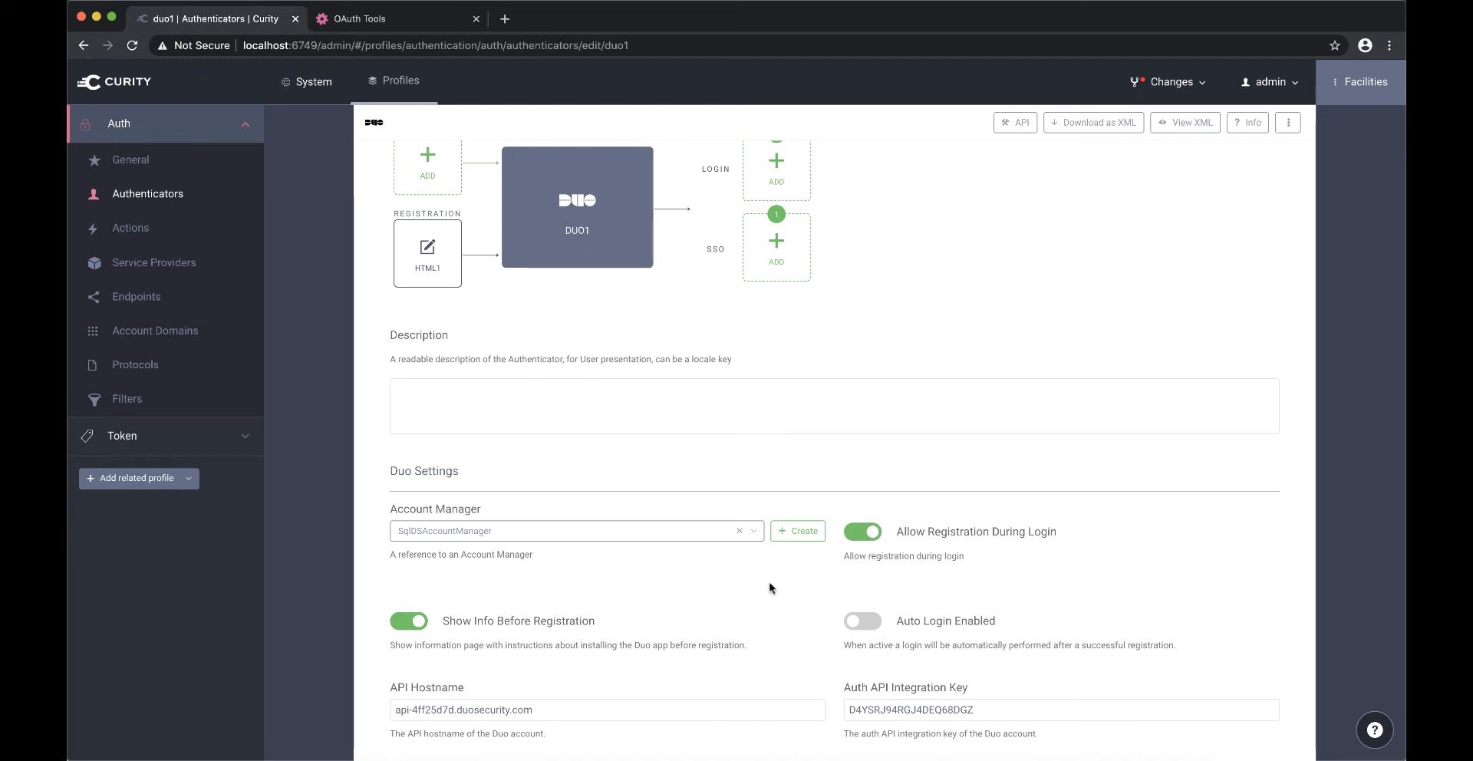
pyautogui.scroll(-3, 771, 588)
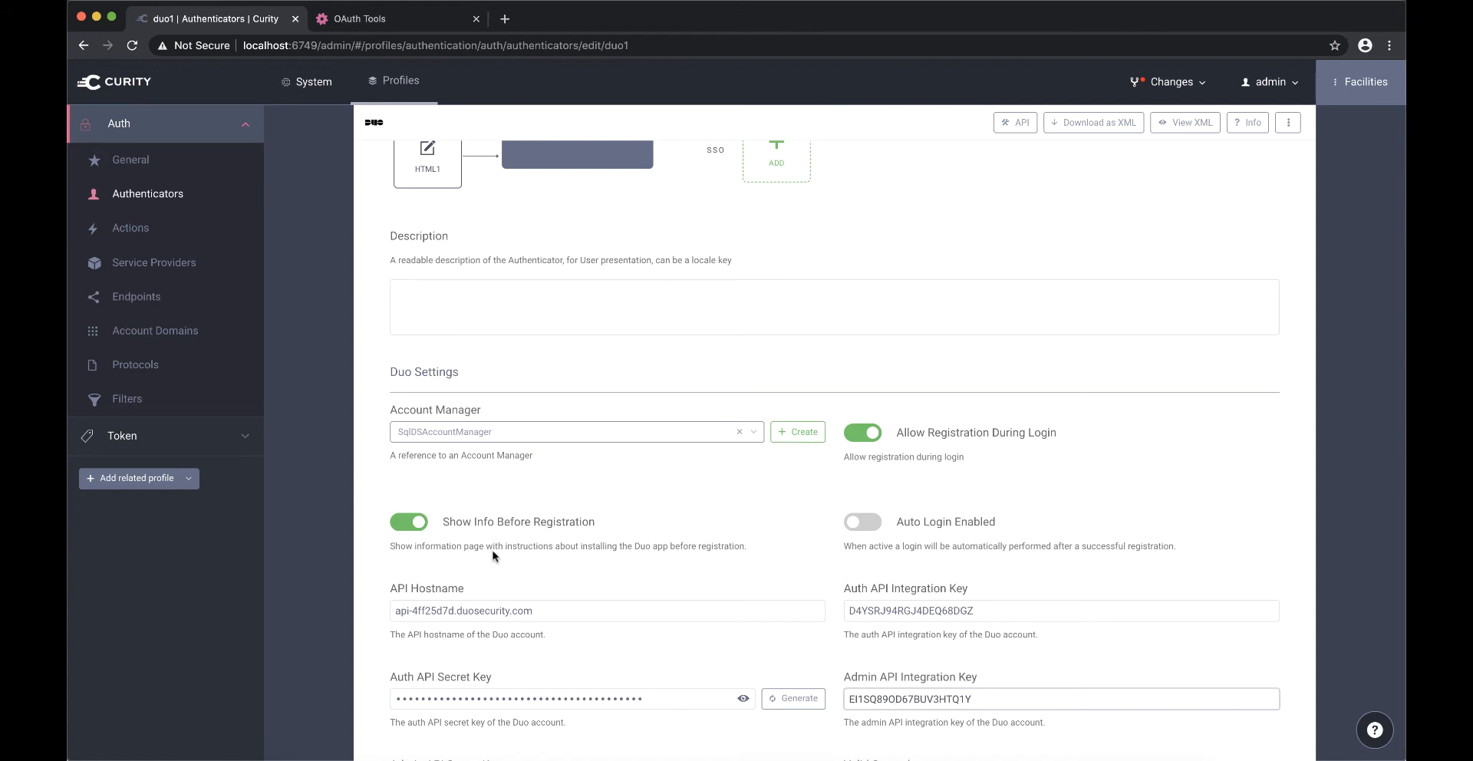
pyautogui.scroll(-2, 631, 588)
pyautogui.scroll(-1, 631, 589)
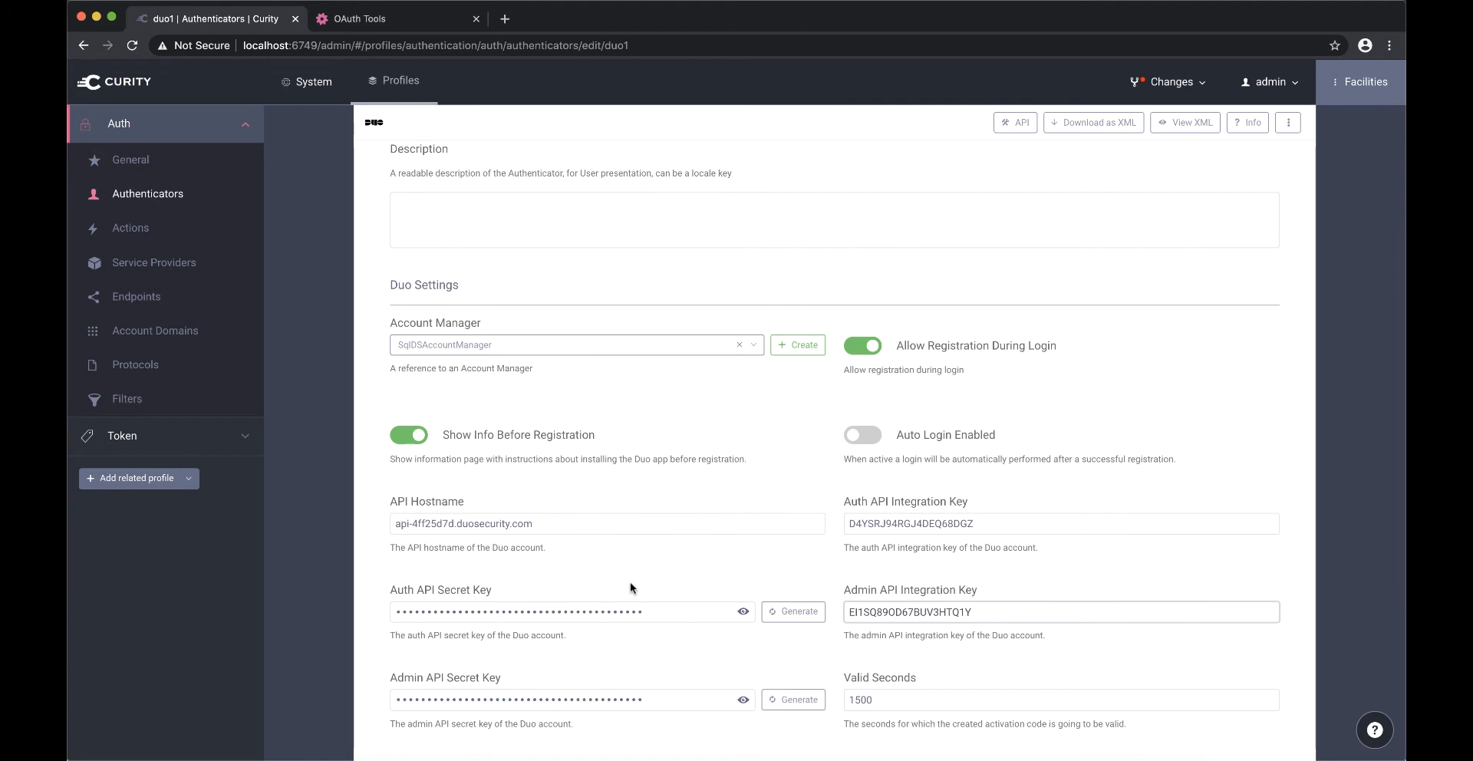
pyautogui.scroll(-4, 631, 588)
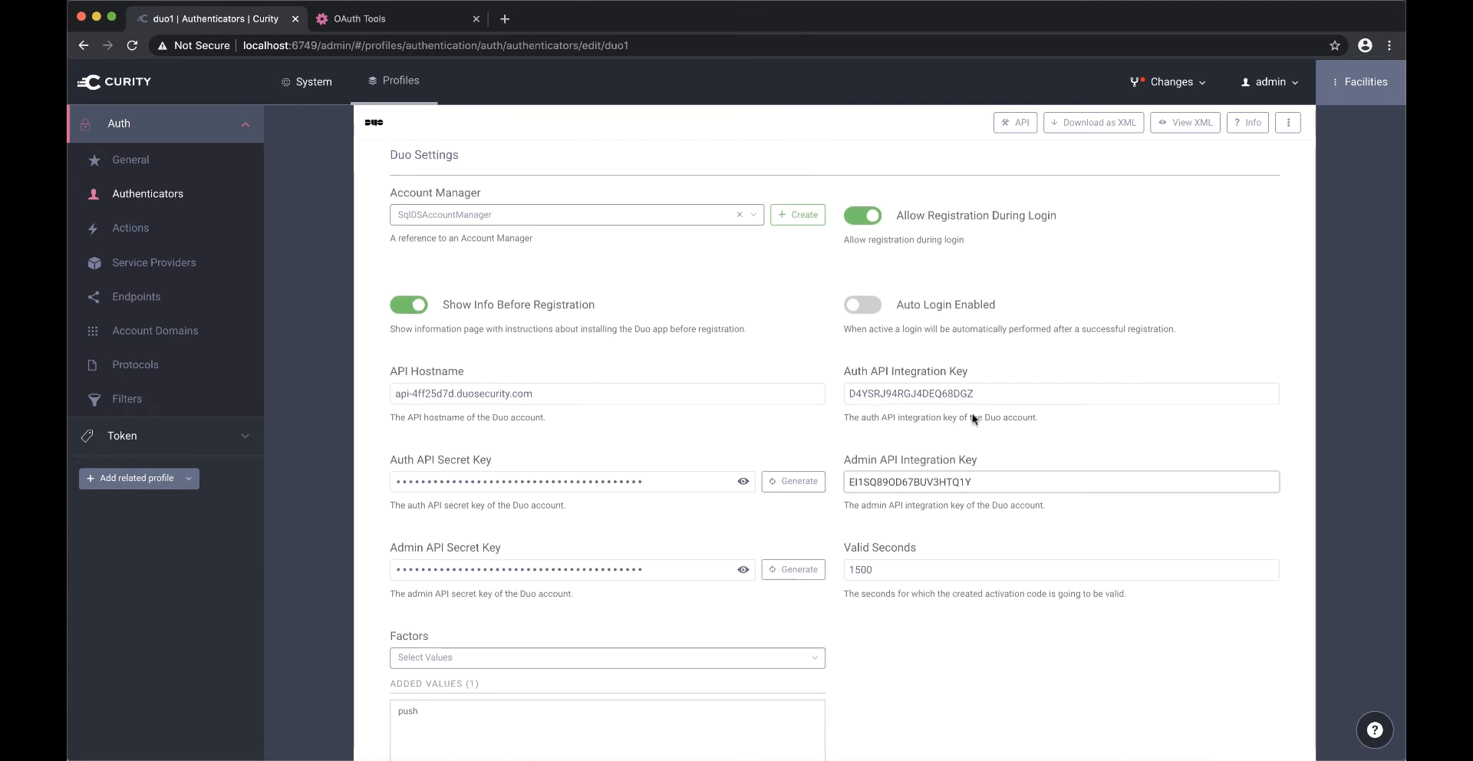
pyautogui.click(572, 396)
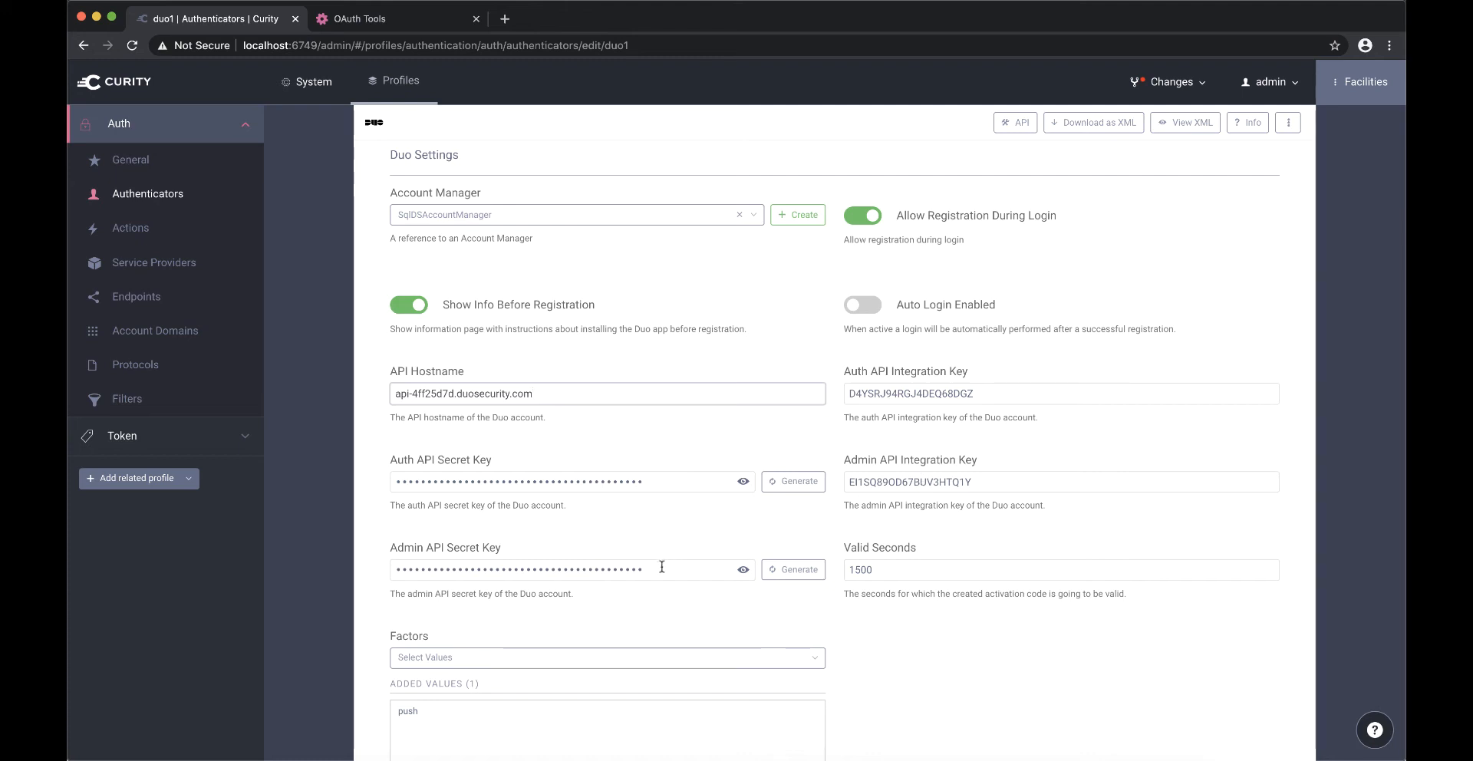
# - Check which Duo authentication factors are available and which are already added for duo1
pyautogui.scroll(-3, 662, 566)
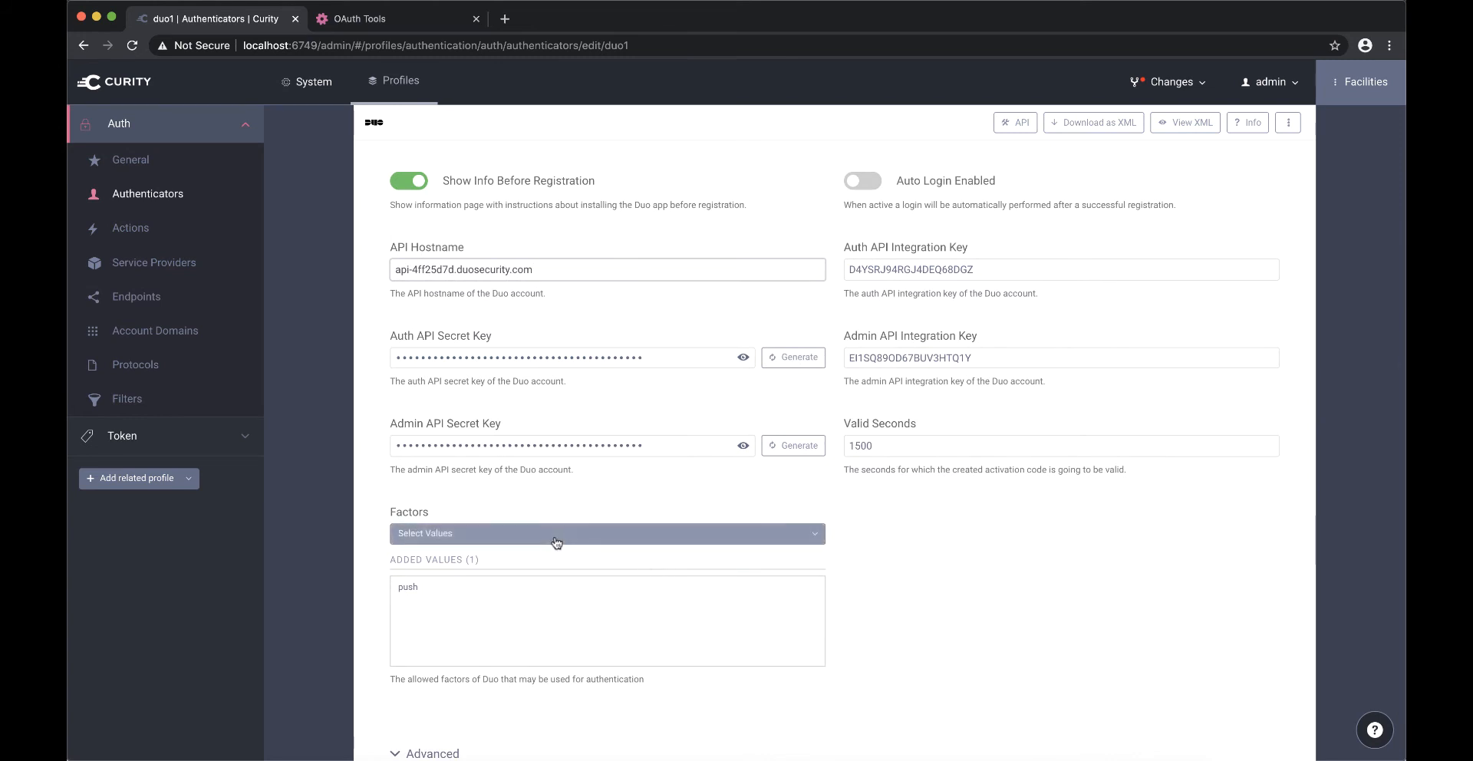
pyautogui.click(707, 536)
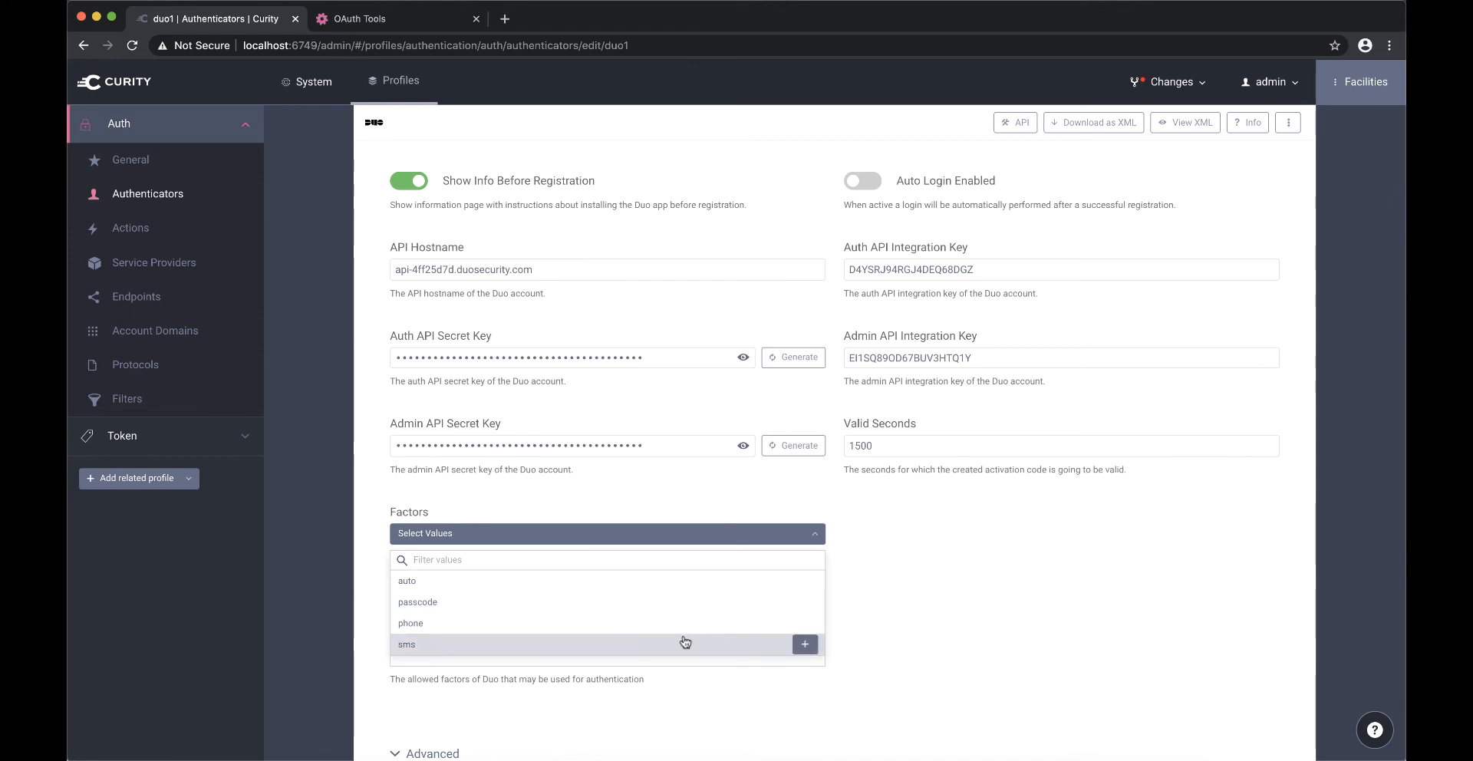
pyautogui.scroll(-1, 682, 637)
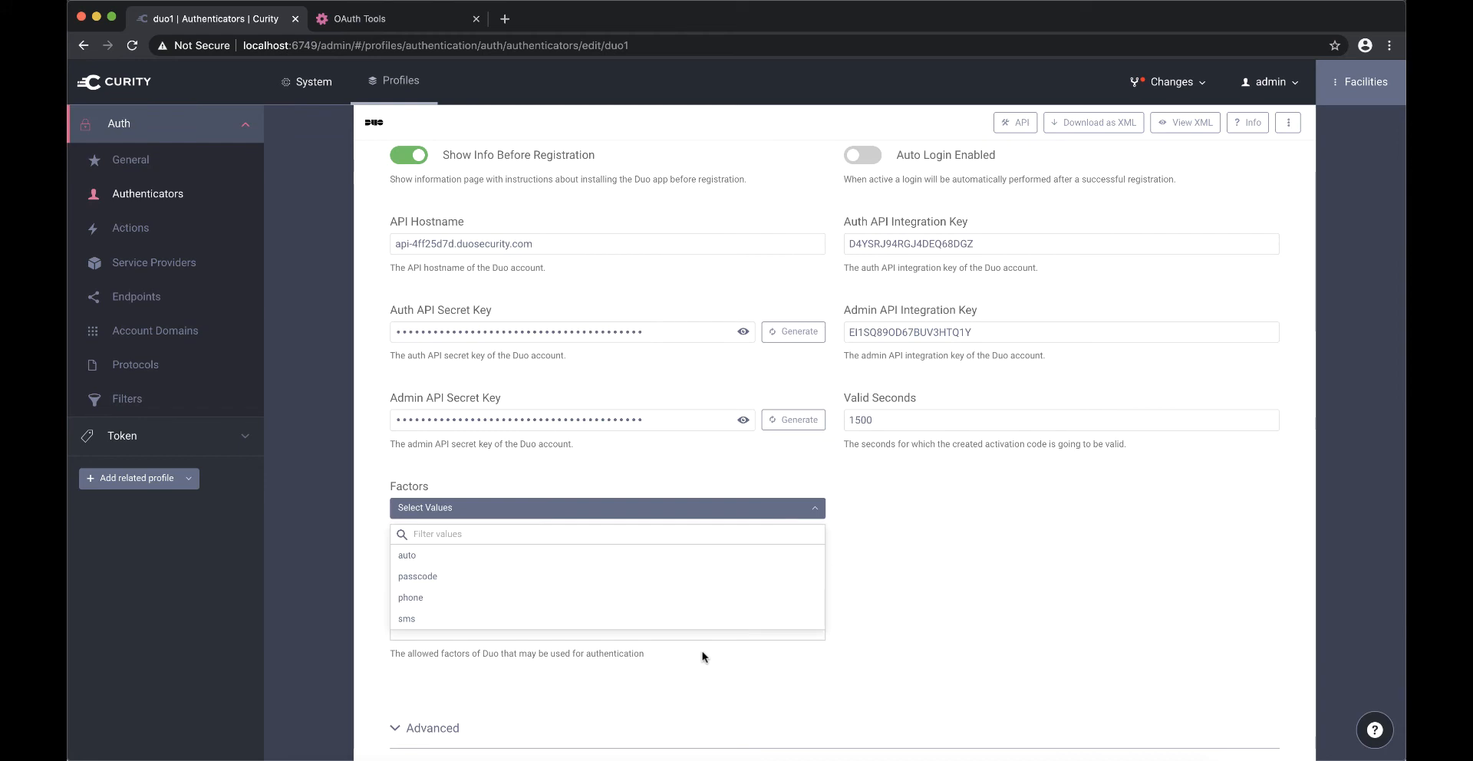
pyautogui.click(703, 657)
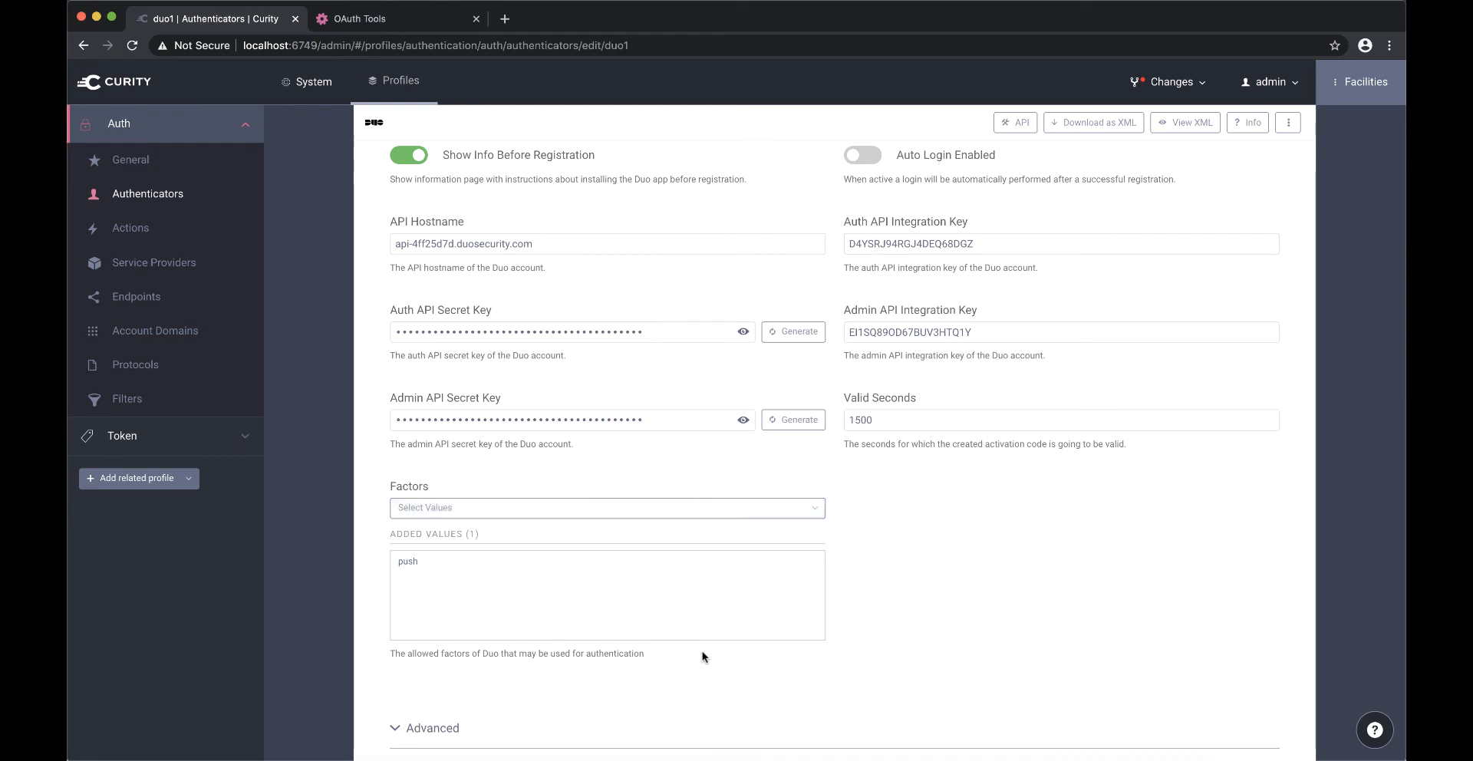
pyautogui.moveTo(431, 564)
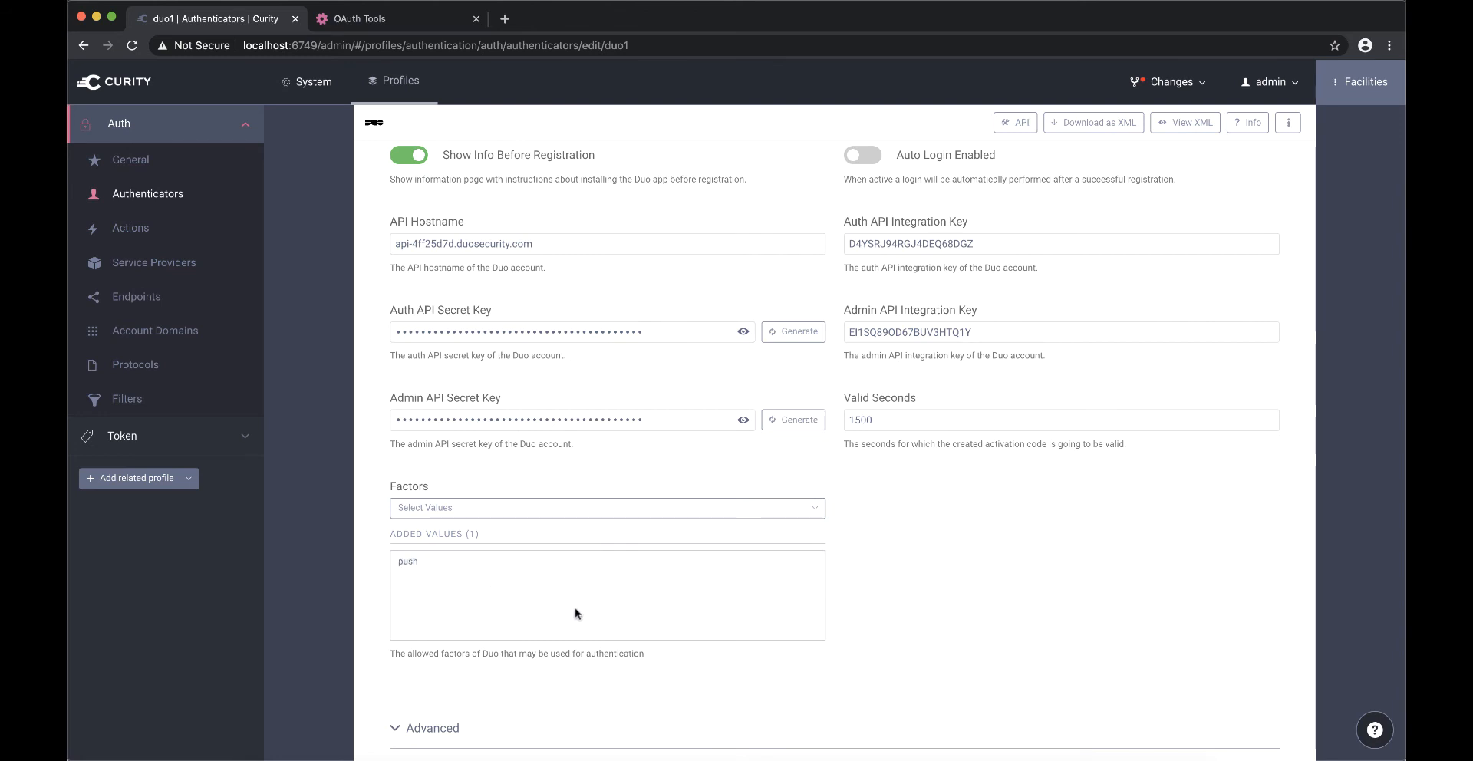
# - Switch to OAuth Tools and enable Auto-redeem code in client1's Code Flow
pyautogui.click(395, 22)
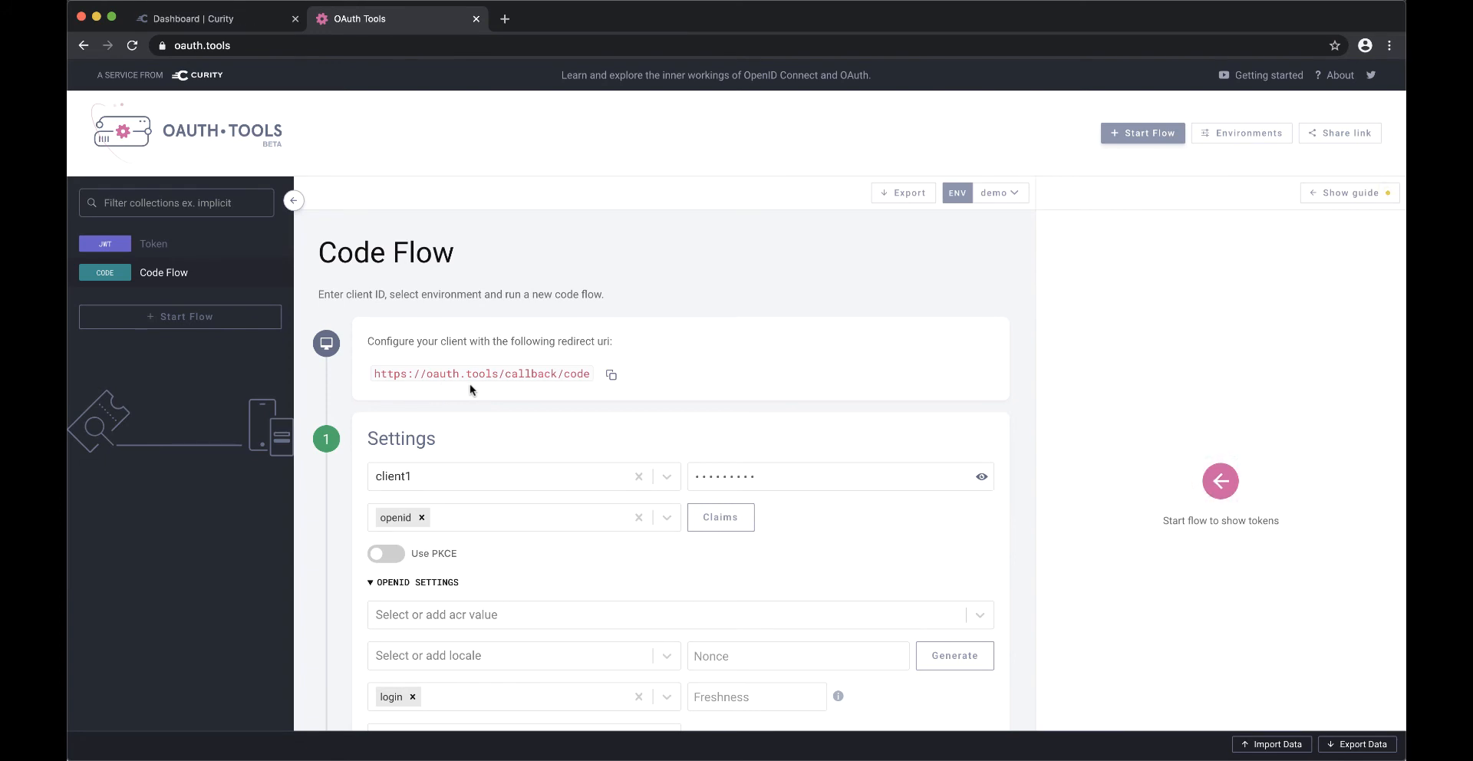
pyautogui.scroll(-2, 469, 388)
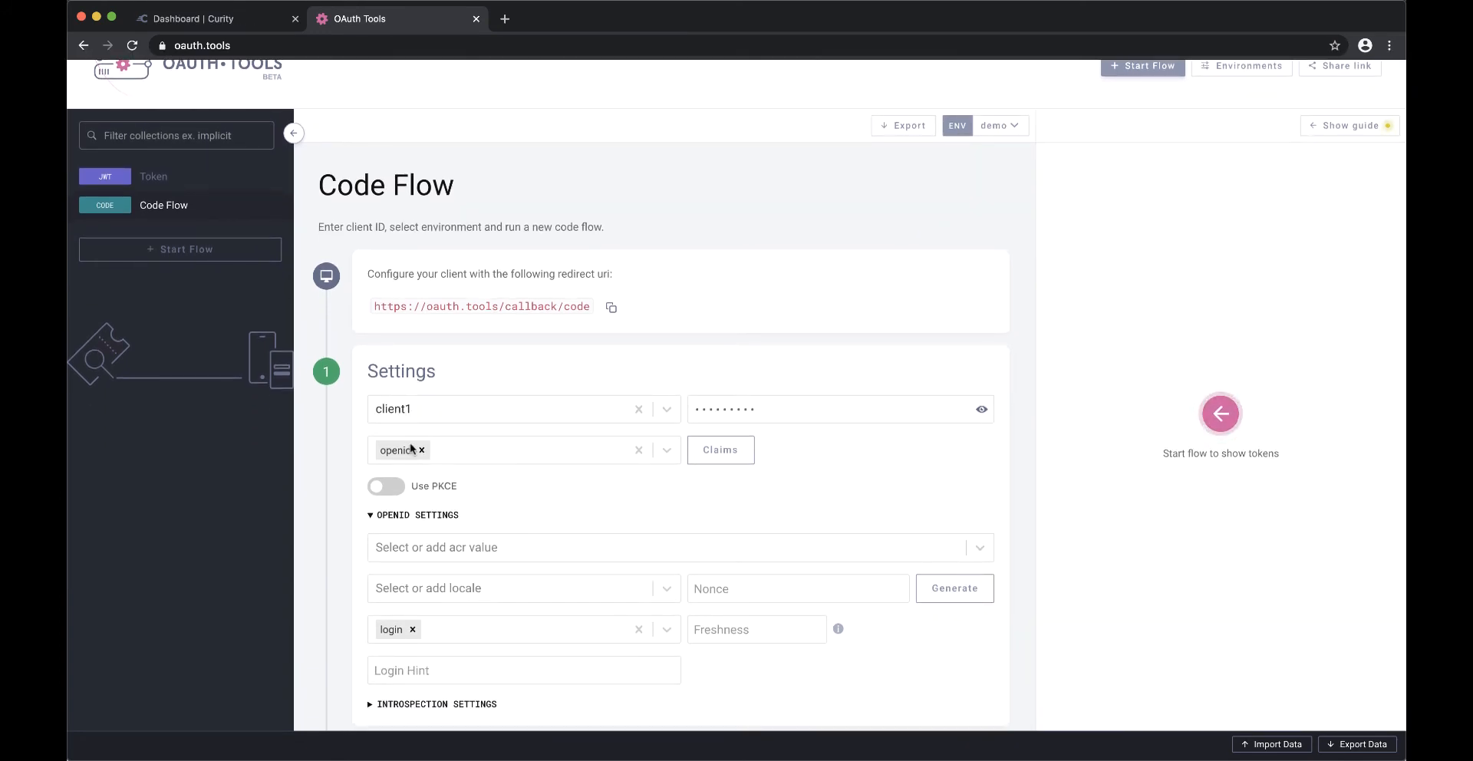
pyautogui.scroll(-5, 483, 475)
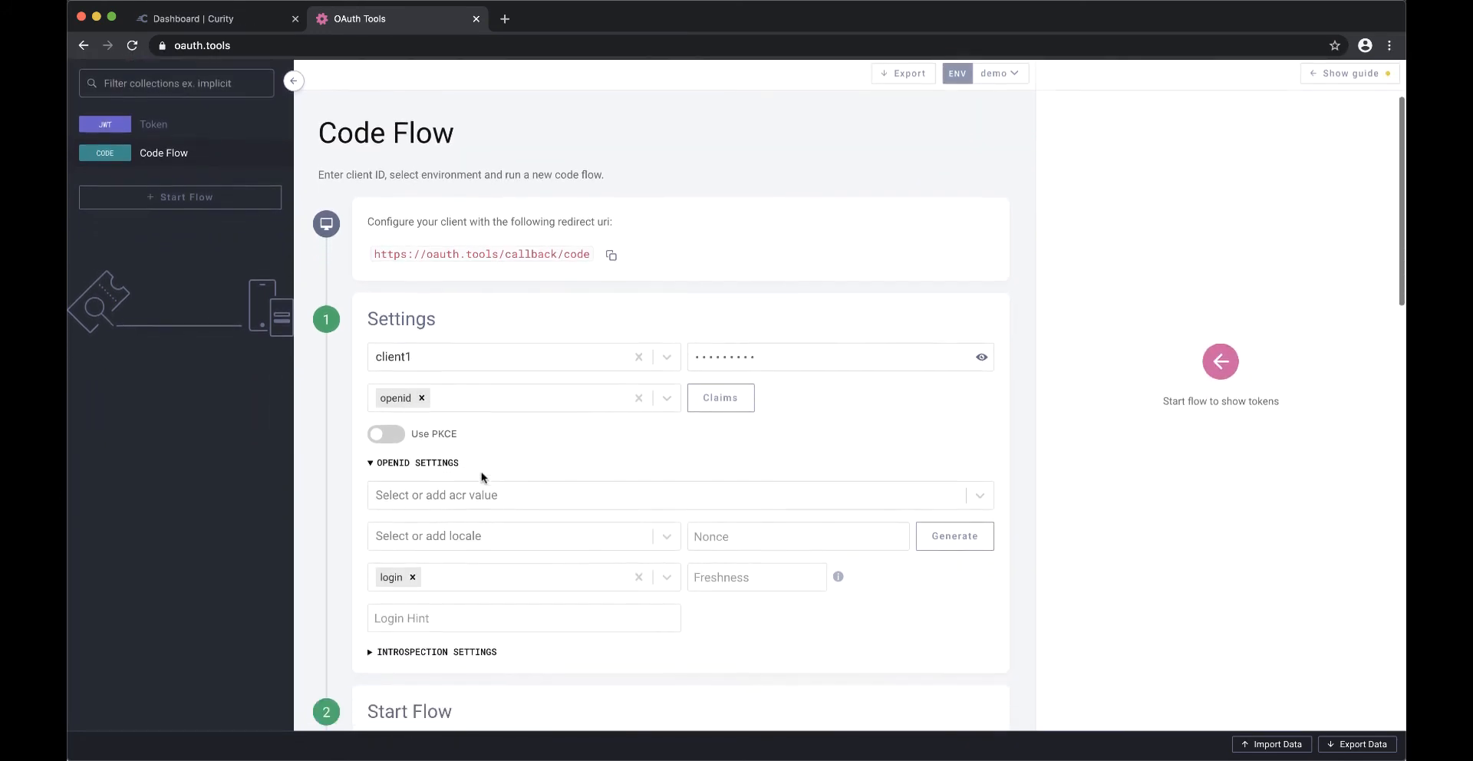
pyautogui.scroll(-3, 483, 477)
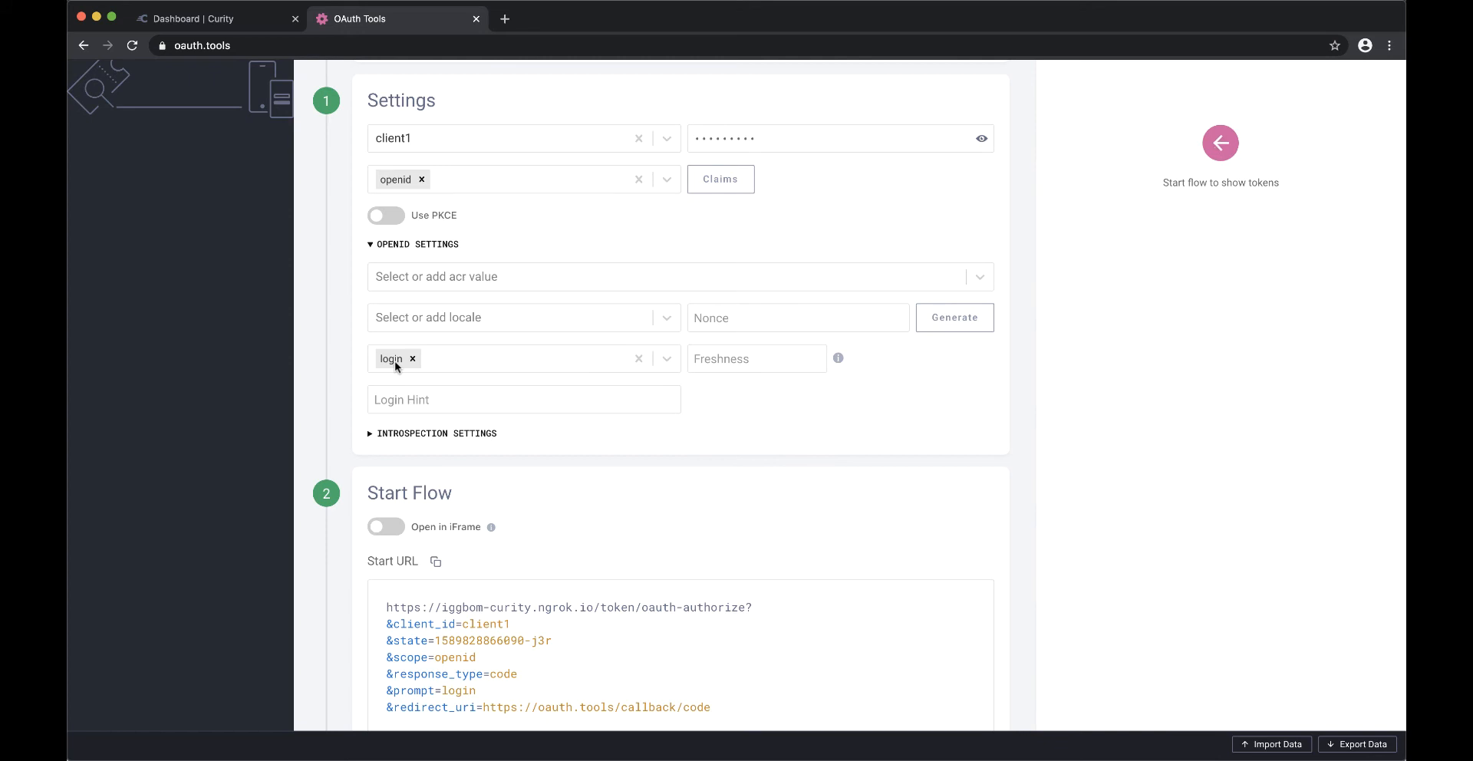
pyautogui.scroll(-1, 501, 380)
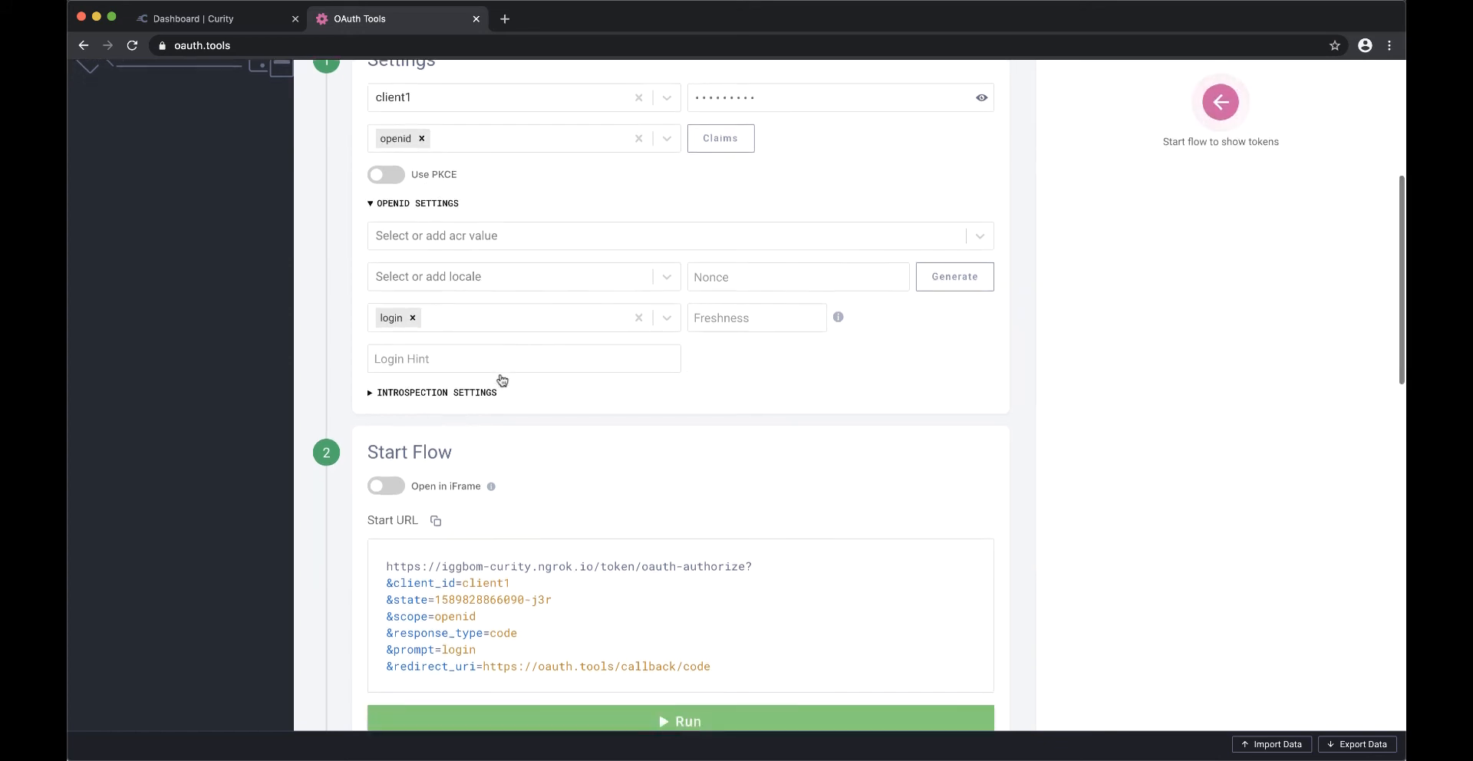
pyautogui.scroll(-2, 502, 380)
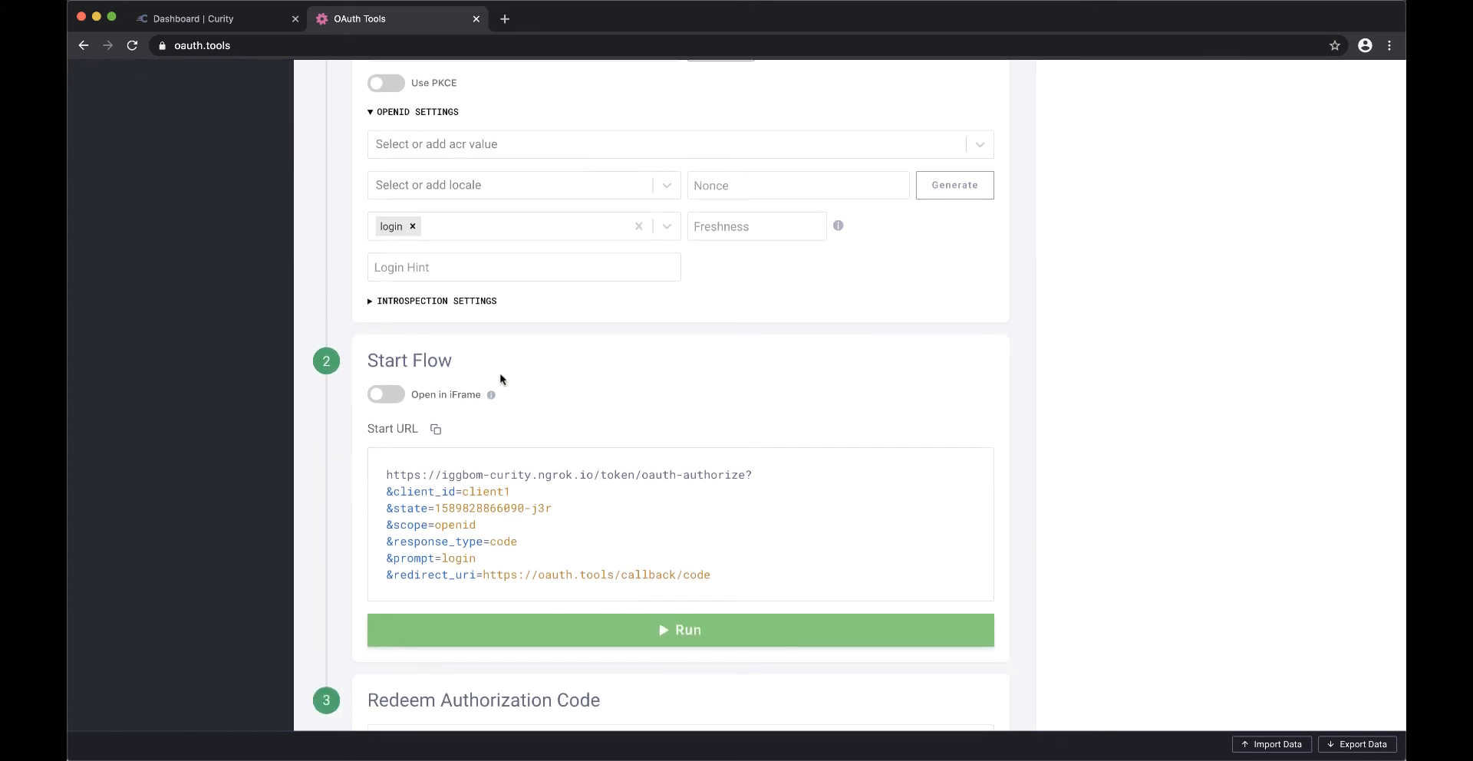
pyautogui.scroll(-1, 655, 562)
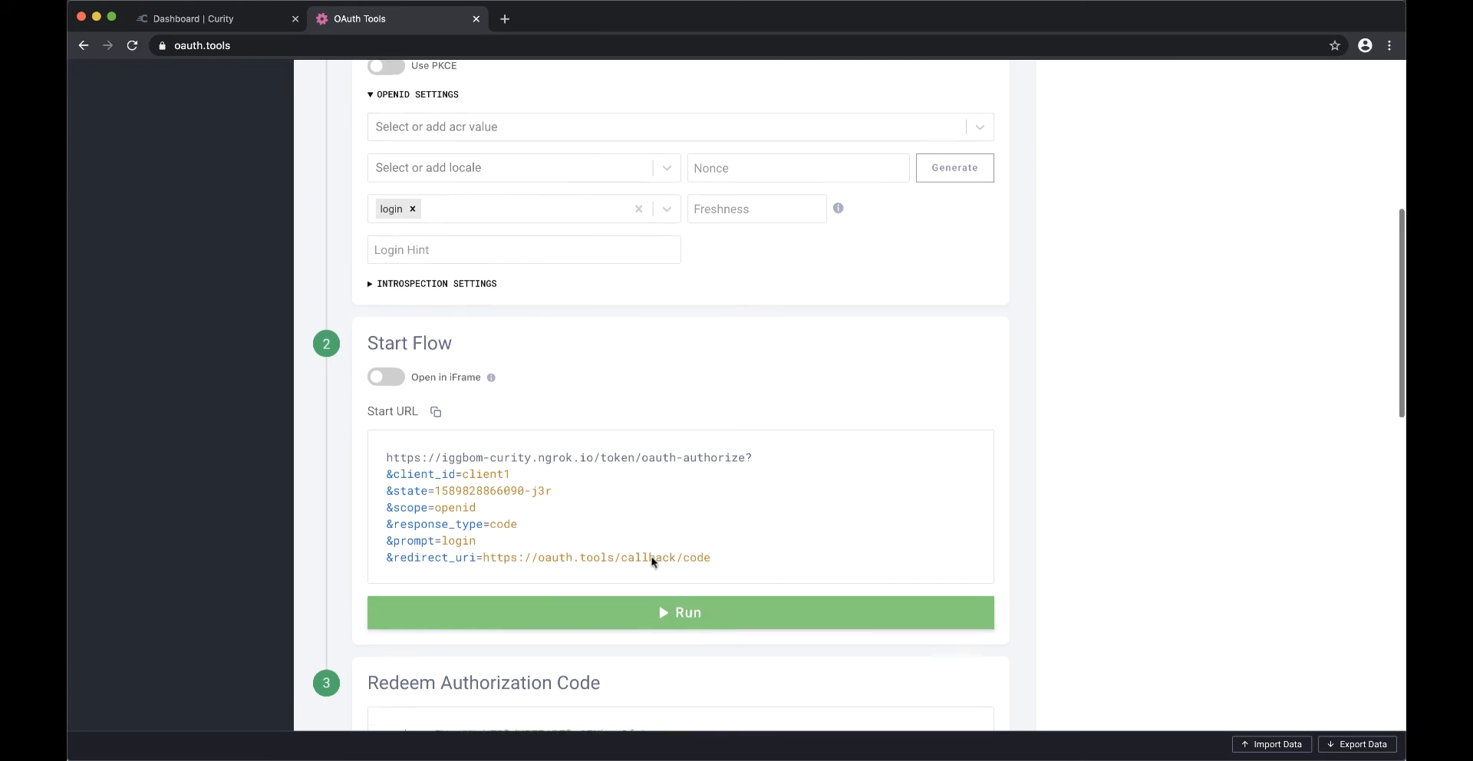
pyautogui.scroll(-2, 651, 561)
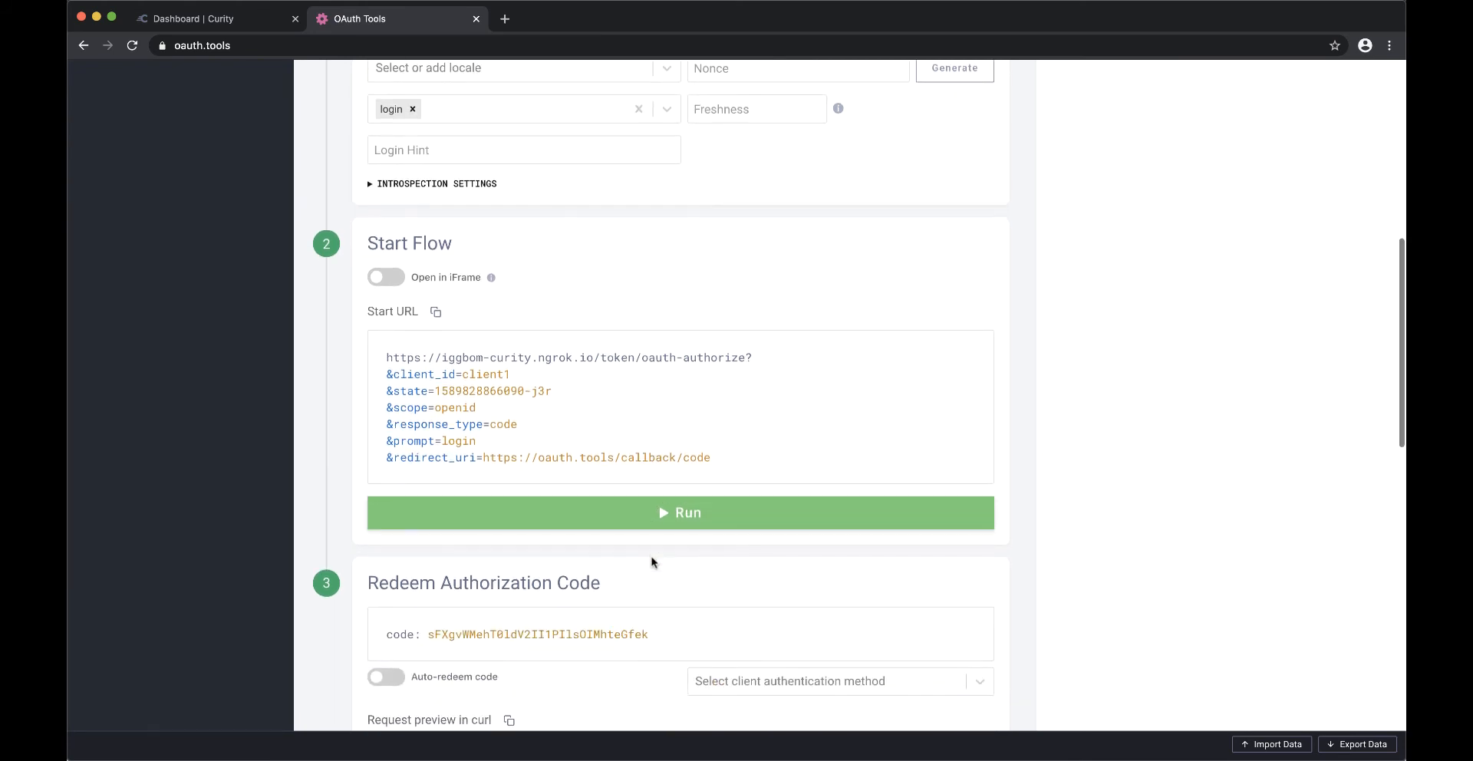
pyautogui.click(395, 679)
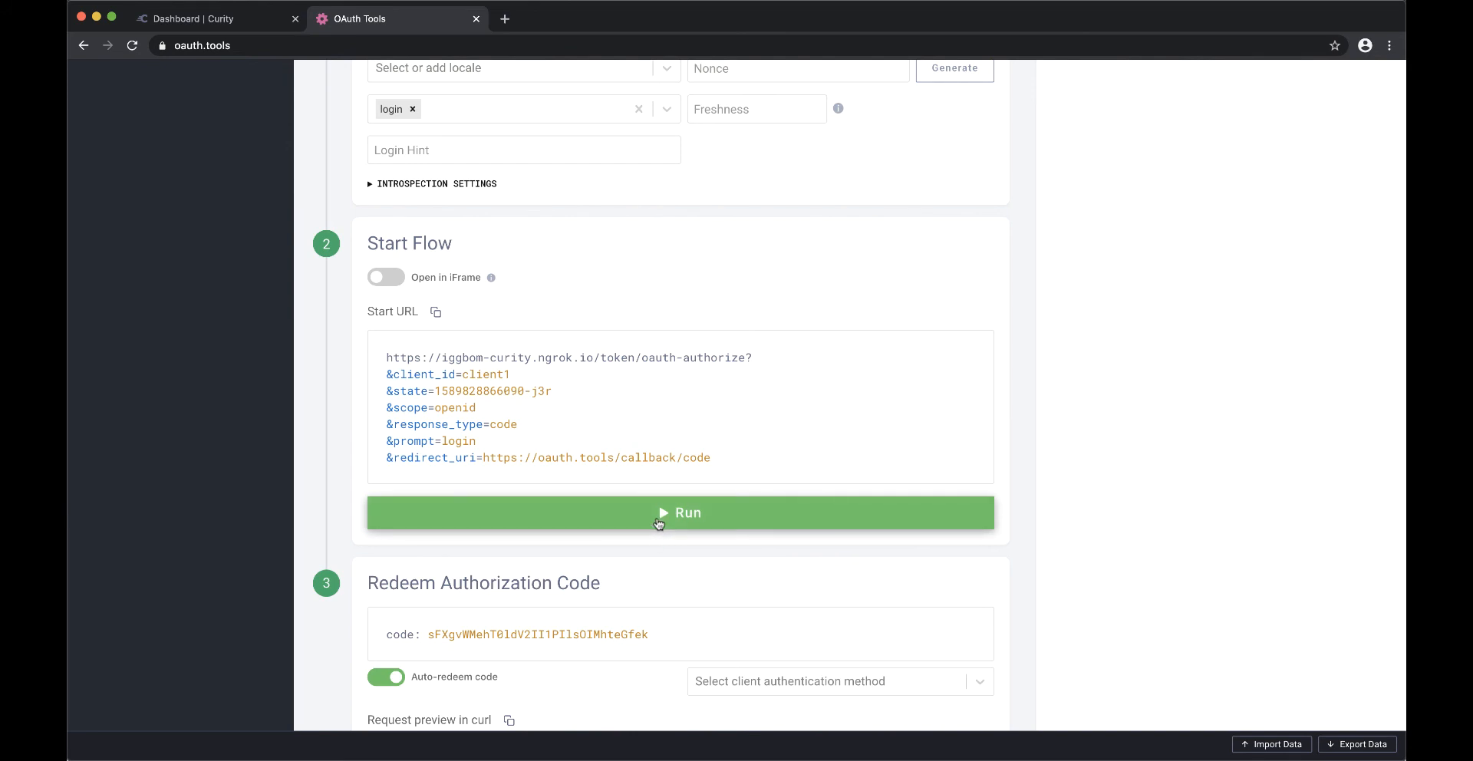
# - Run the Code Flow and request Duo sign-in for the prefilled username with a push notification to the device
pyautogui.click(659, 514)
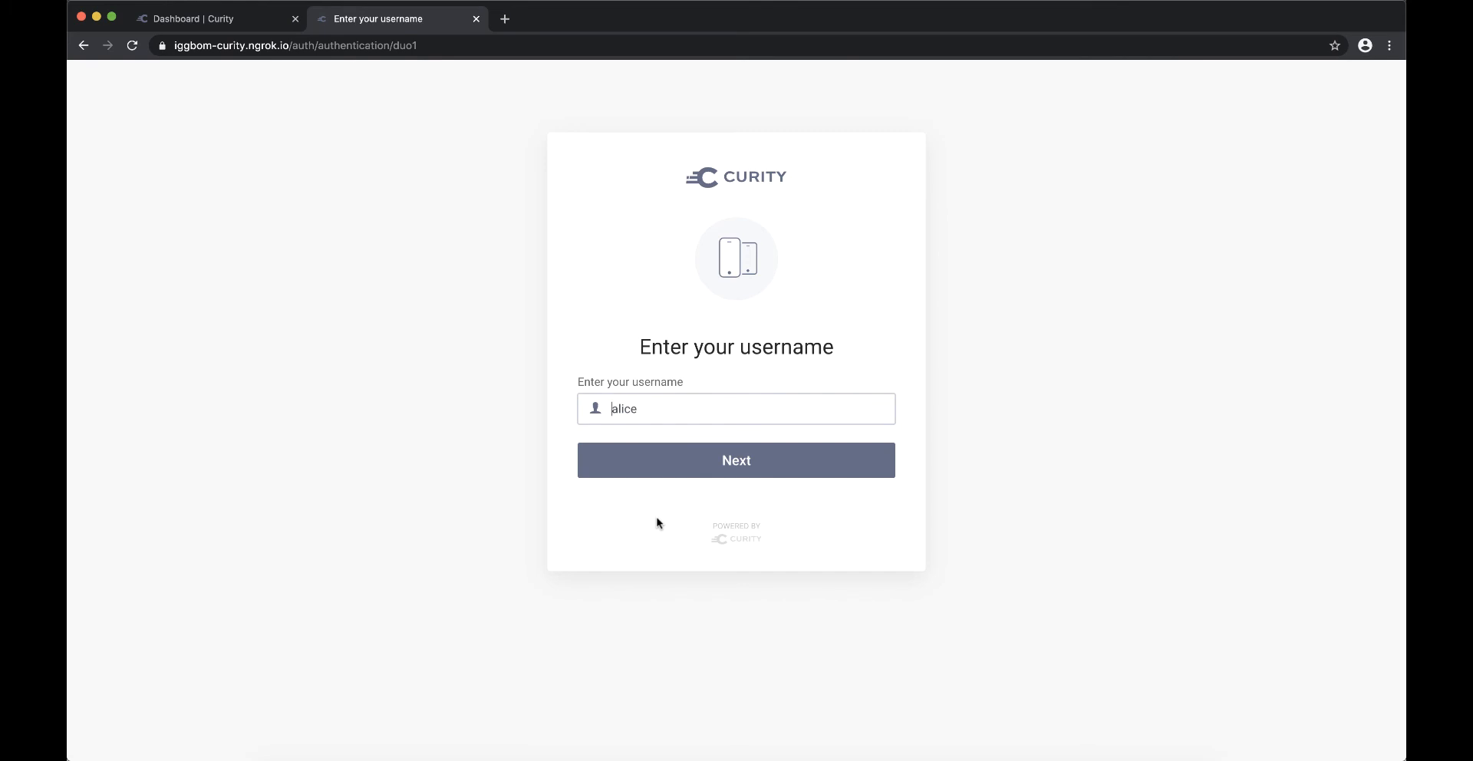
pyautogui.click(721, 463)
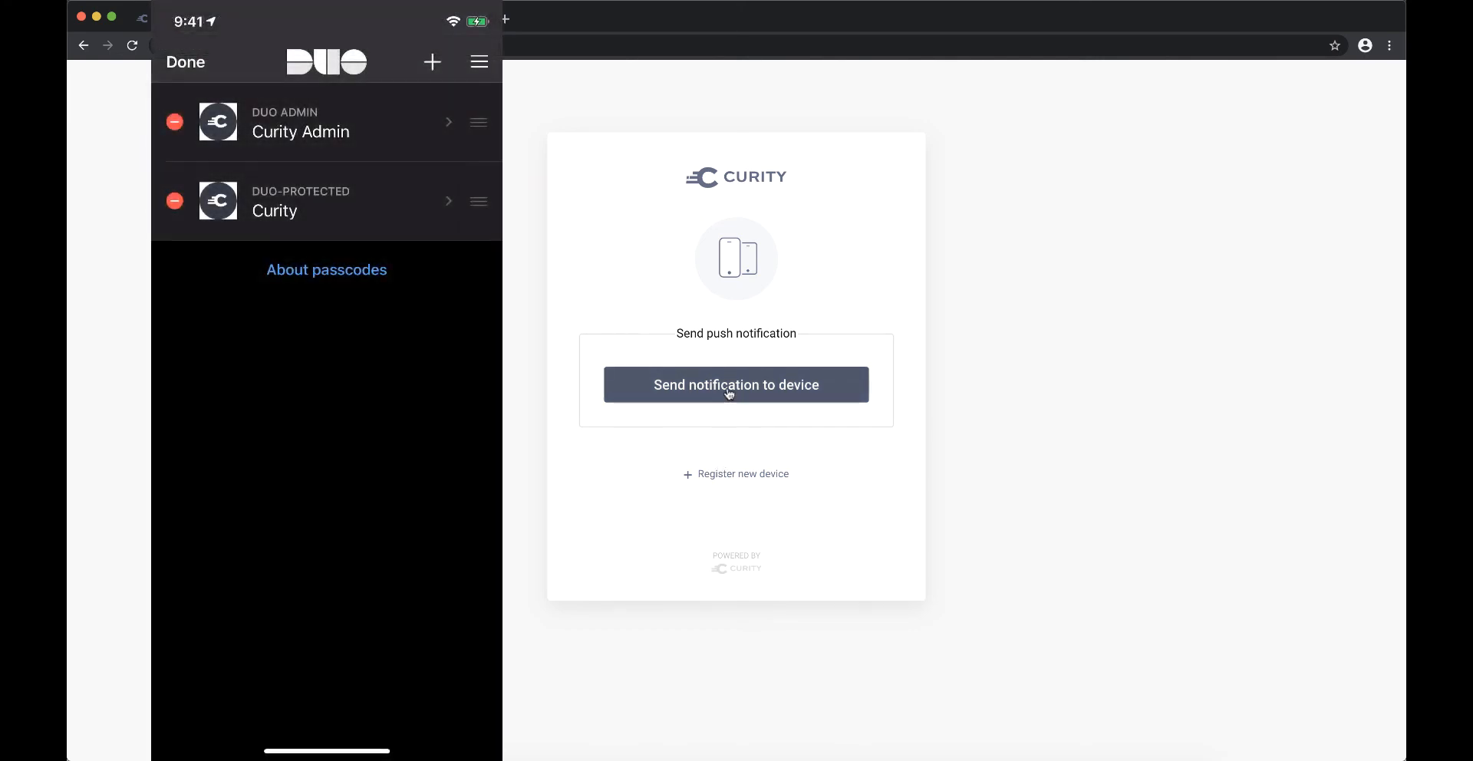
pyautogui.click(729, 392)
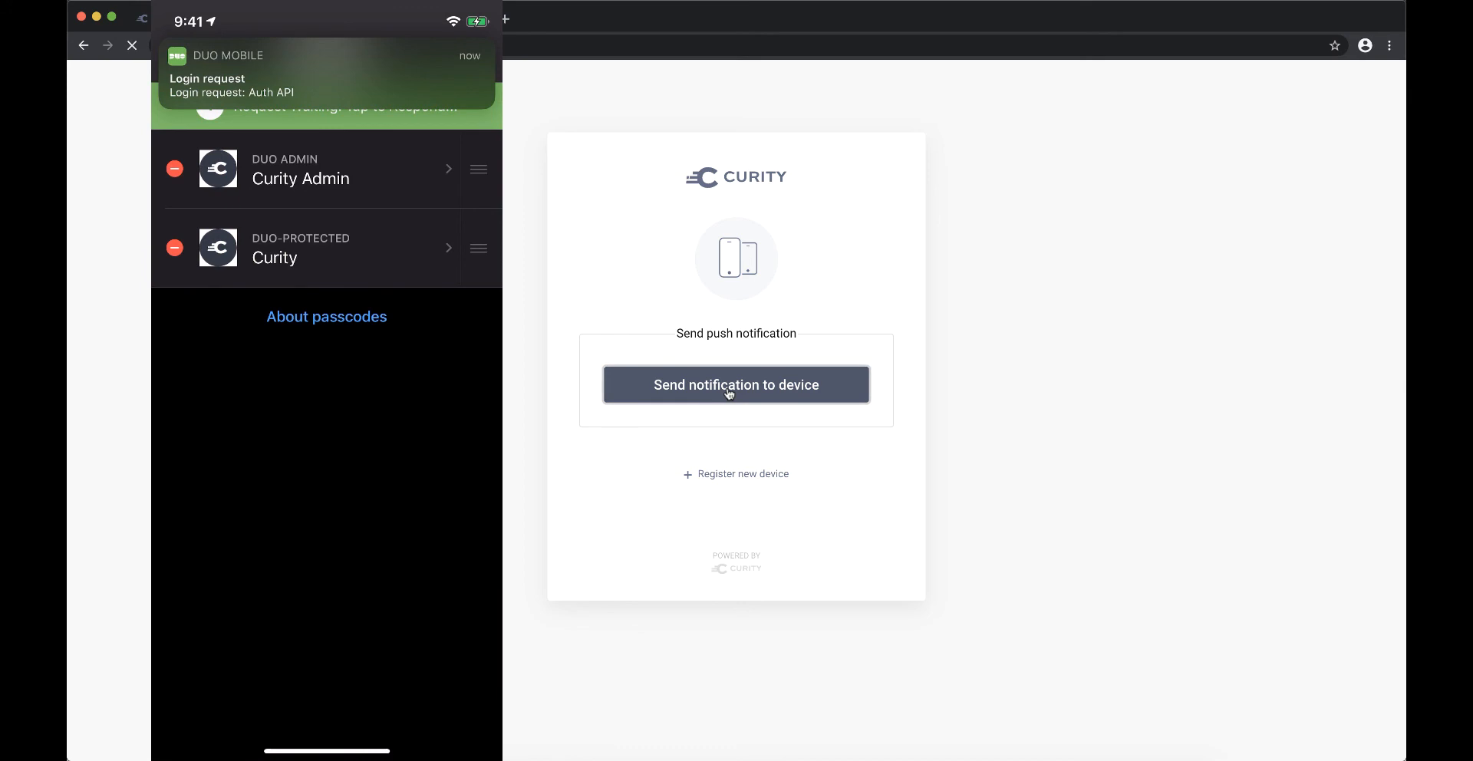